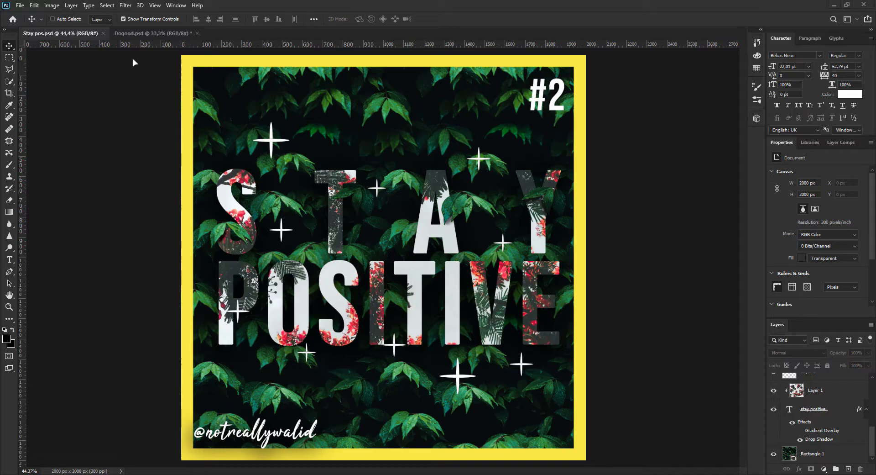
Step: Examine the finished "Stay positive" poster in Stay pos.psd up close and compare it with Dogood.psd
left_click(143, 33)
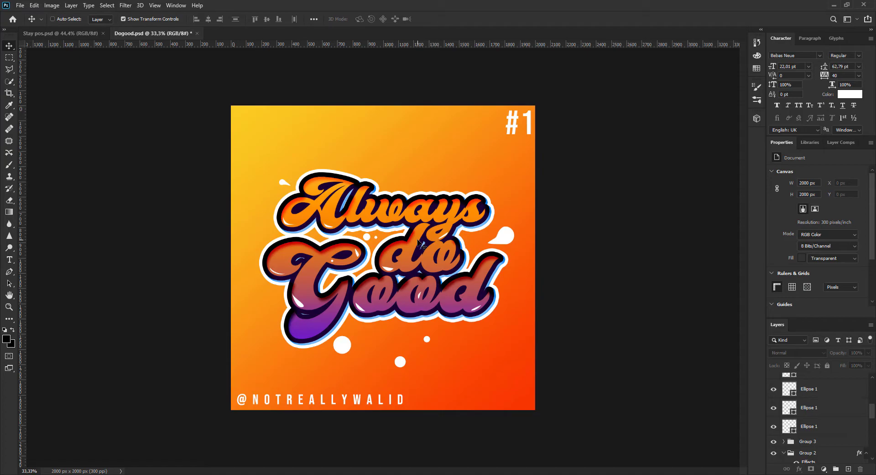
left_click(82, 34)
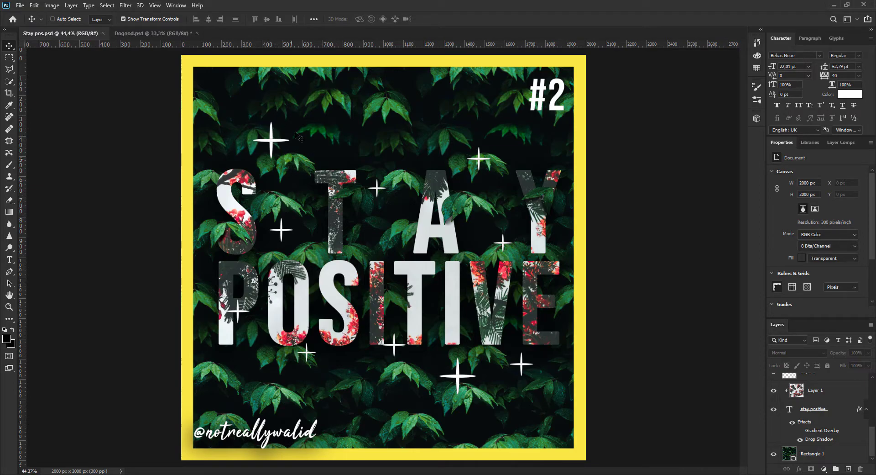
scroll(233, 233, "up", 5)
scroll(233, 237, "up", 3)
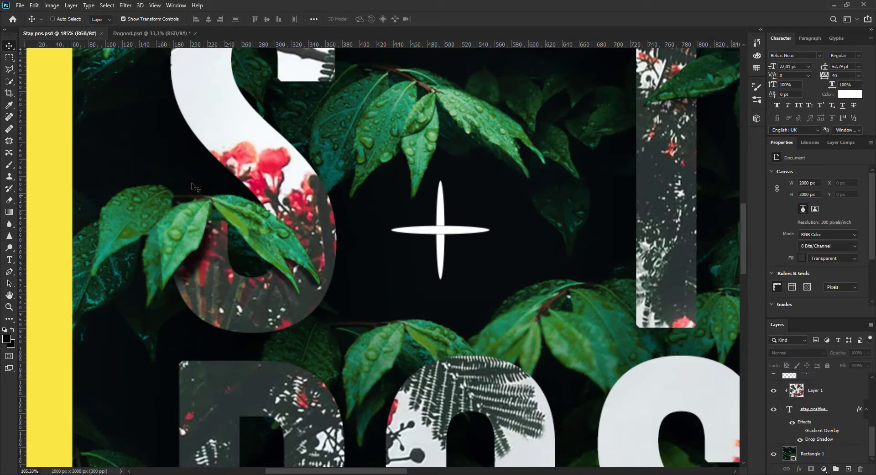
scroll(286, 270, "down", 4)
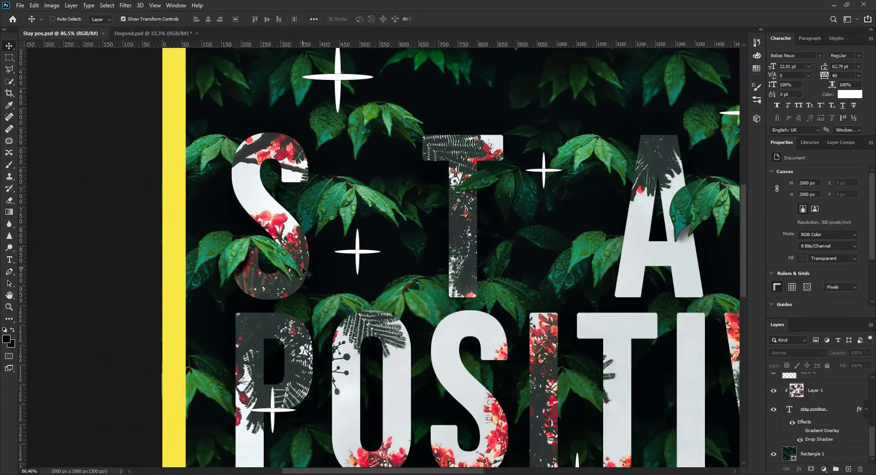
scroll(310, 271, "down", 4)
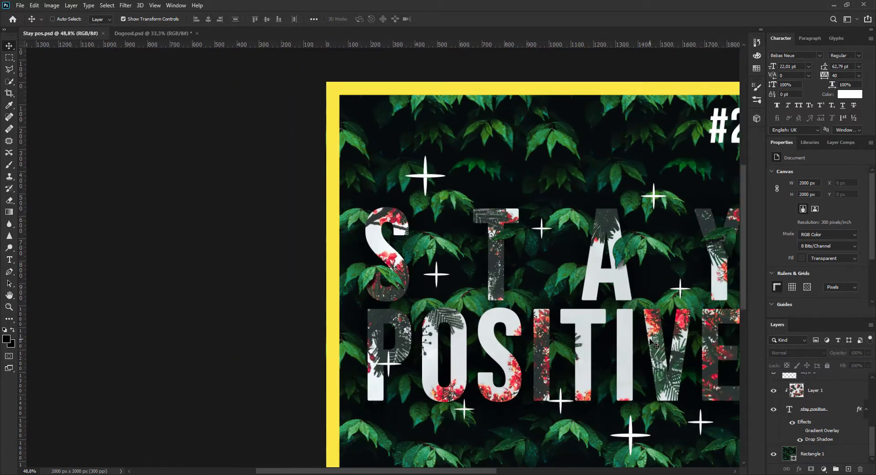
scroll(469, 291, "up", 1)
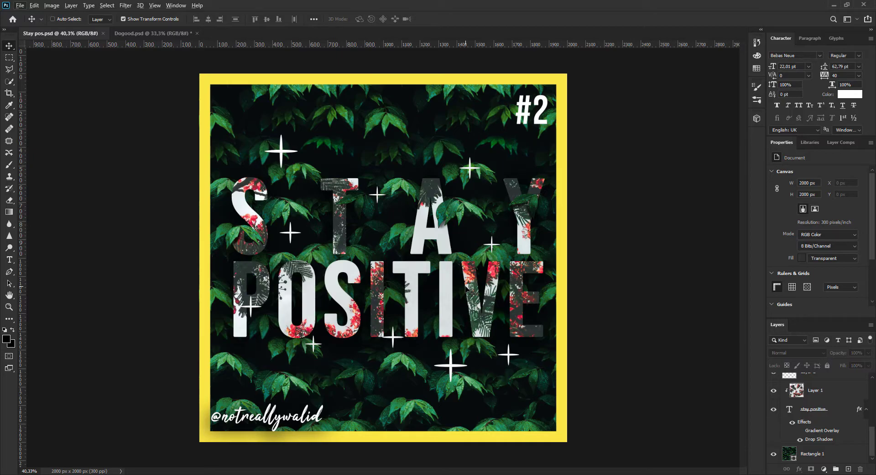
key("ctrl+Tab")
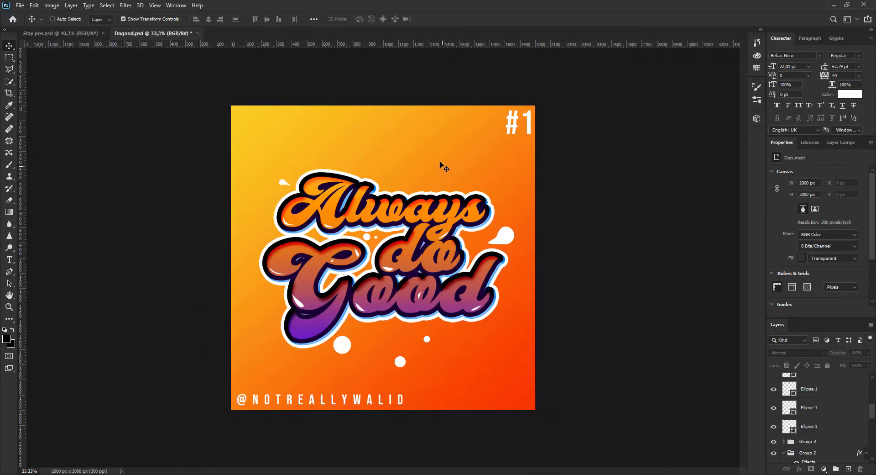
left_click(82, 35)
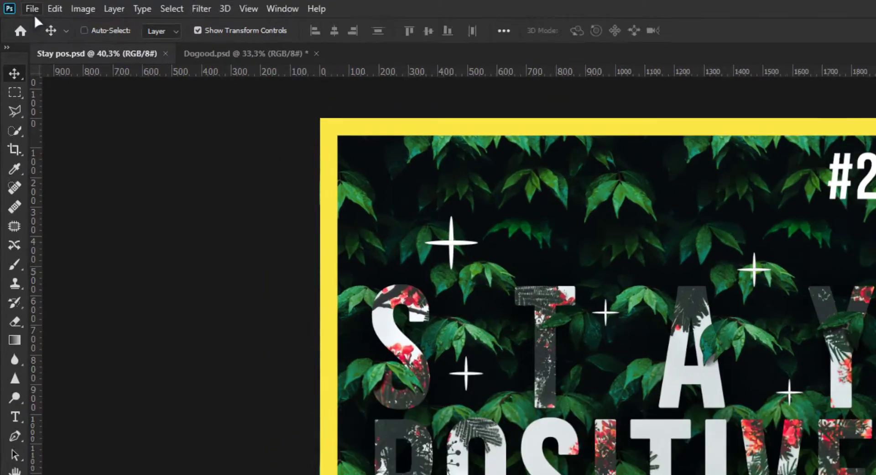
Step: Create a new 2000 × 2000 pixel document at 300 pixels/inch in RGB Color, 8 bit, with a white background
left_click(34, 10)
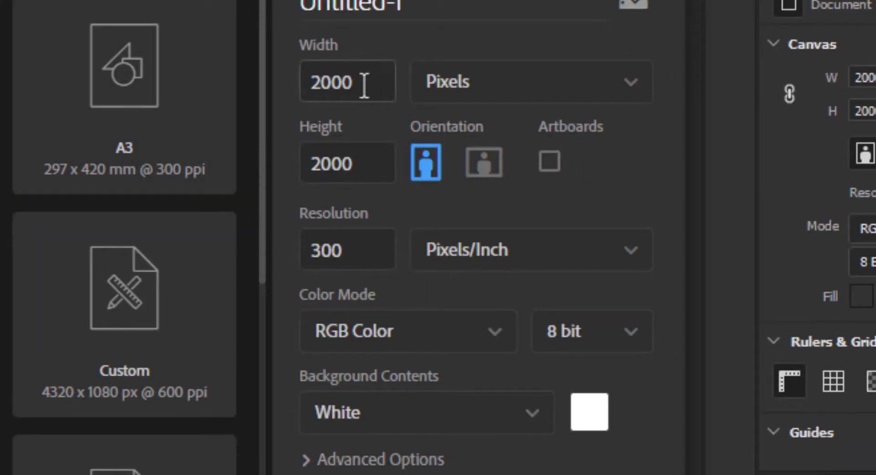
left_click(319, 81)
double_click(319, 82)
left_click_drag(362, 164, 303, 172)
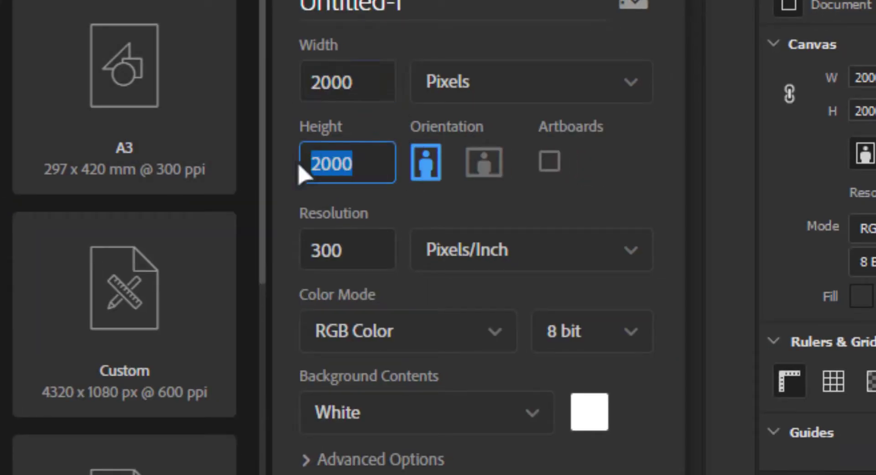
left_click(356, 247)
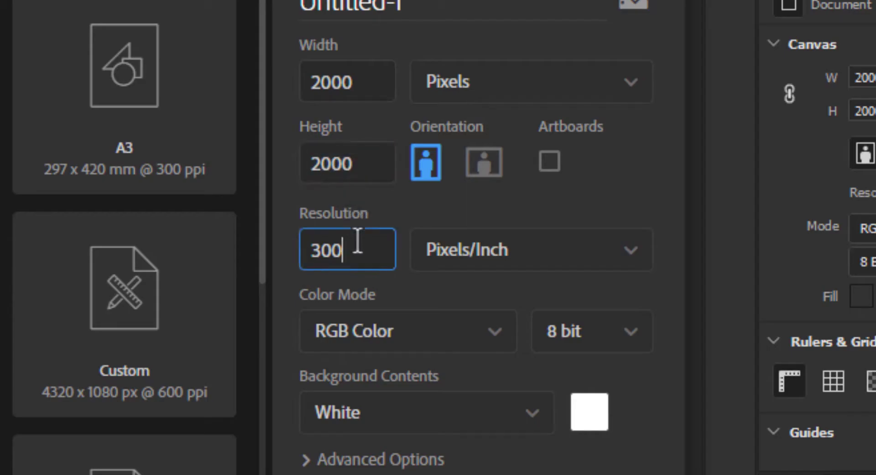
double_click(357, 245)
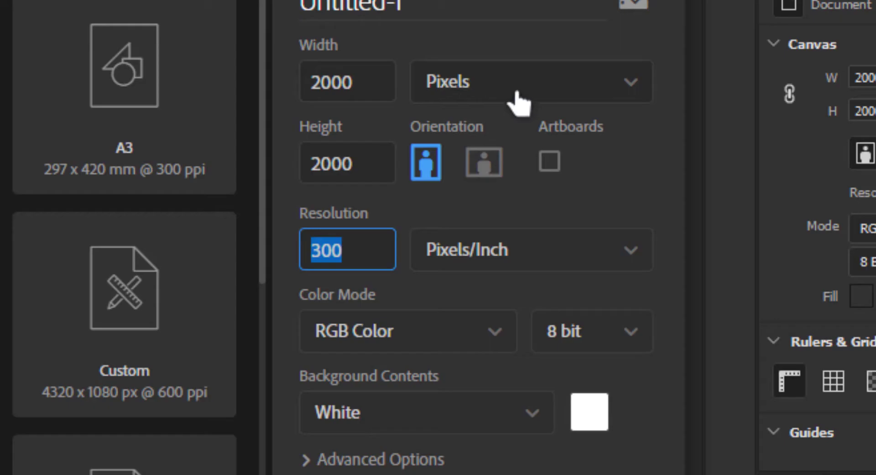
left_click(499, 89)
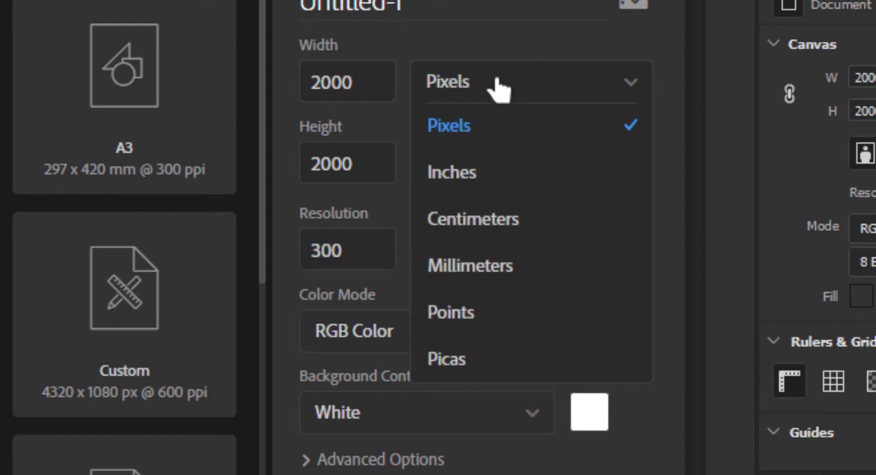
left_click(498, 87)
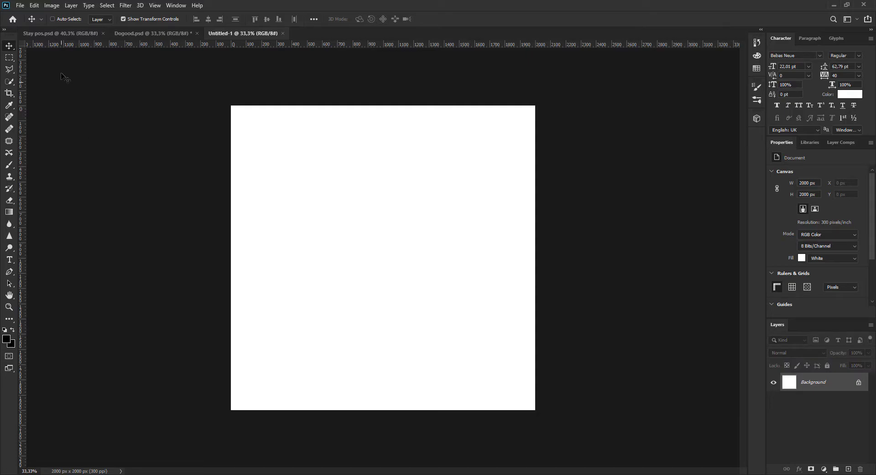
Step: Using the Rectangle tool, cover the whole new canvas with a leaf-pattern shape of about 2006 × 2006 px
left_click(61, 34)
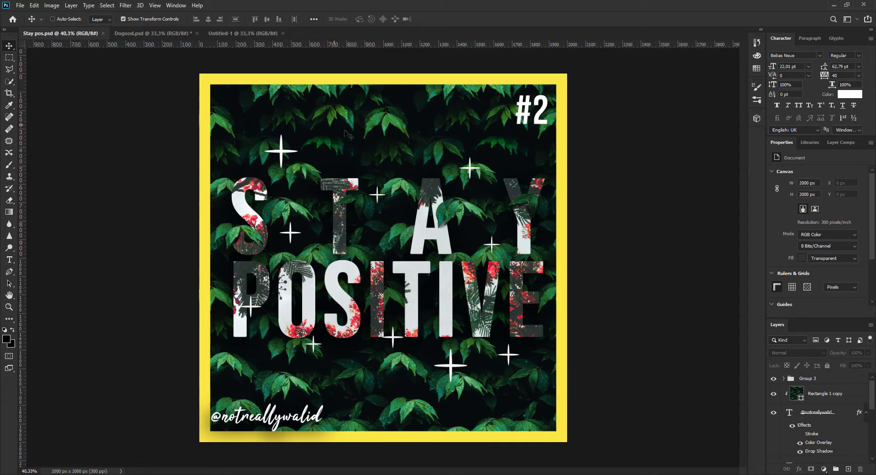
left_click(251, 34)
key("u")
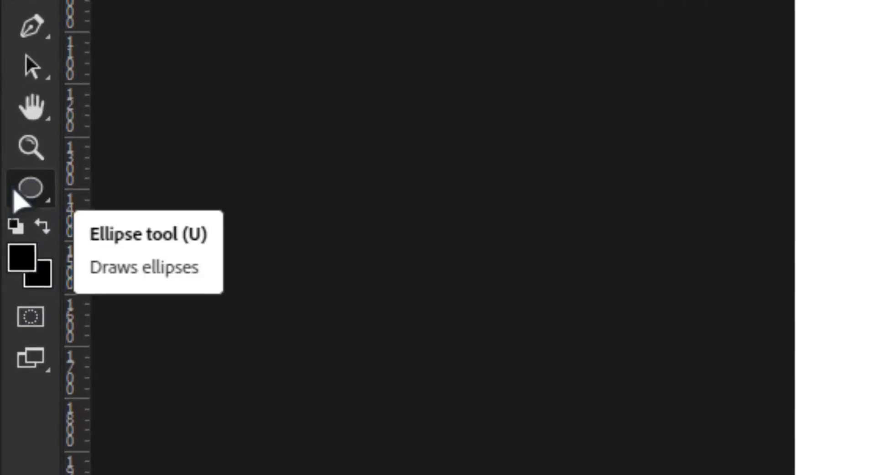
key("shift+u")
key("shift+u")
key("shift+u")
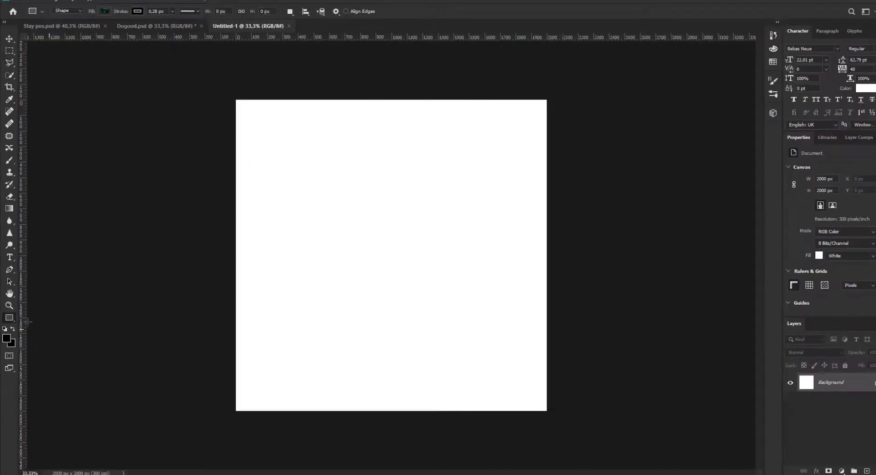
key("shift+u")
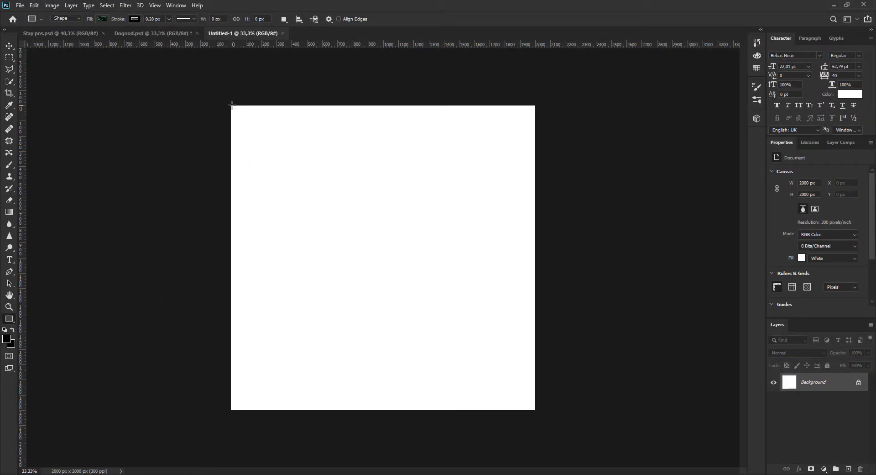
left_click_drag(231, 105, 536, 412)
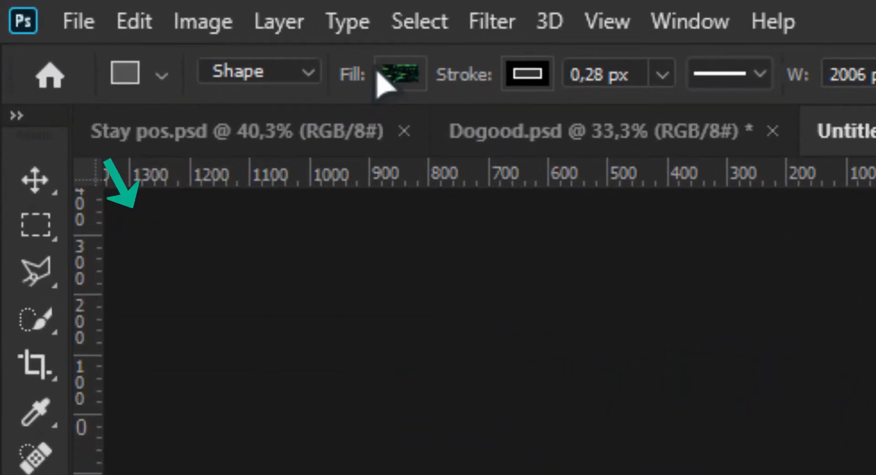
Step: Reduce the scale of the rectangle's leaf pattern fill to about 133%
left_click(388, 74)
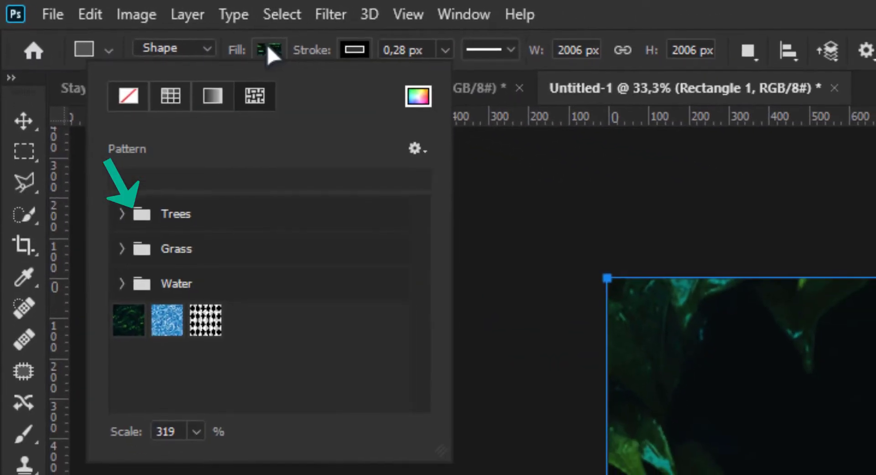
left_click(196, 431)
left_click_drag(196, 457, 178, 464)
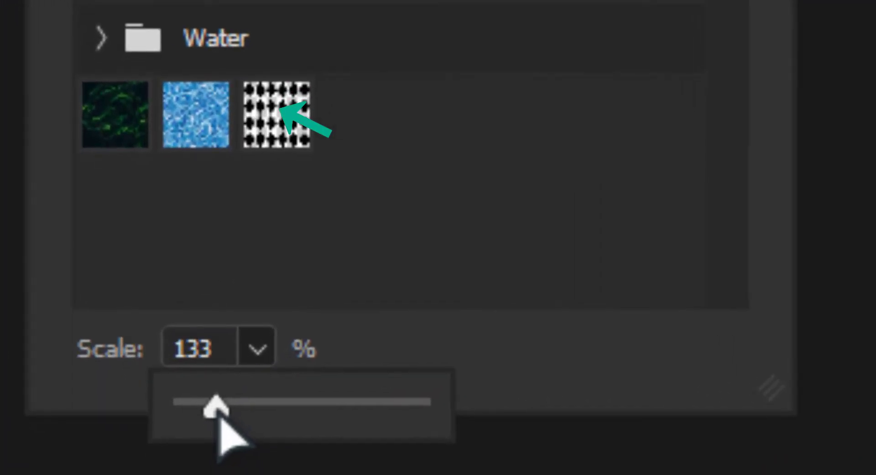
left_click_drag(218, 416, 222, 393)
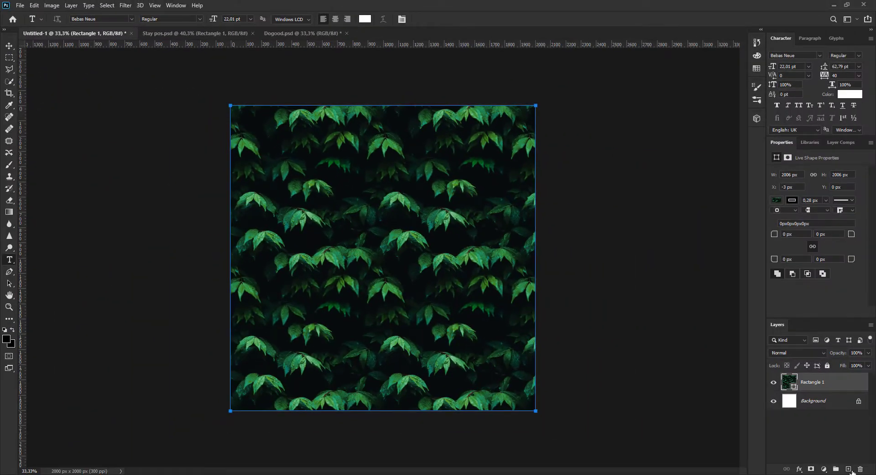
Step: Add a new layer above the rectangle and enter white text on it reading "STAY" and "POSITIVE" on two lines
left_click(849, 468)
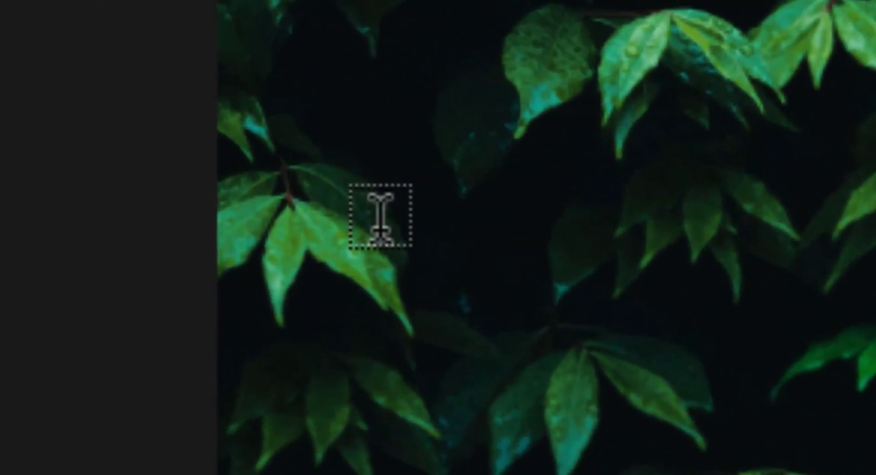
left_click(380, 233)
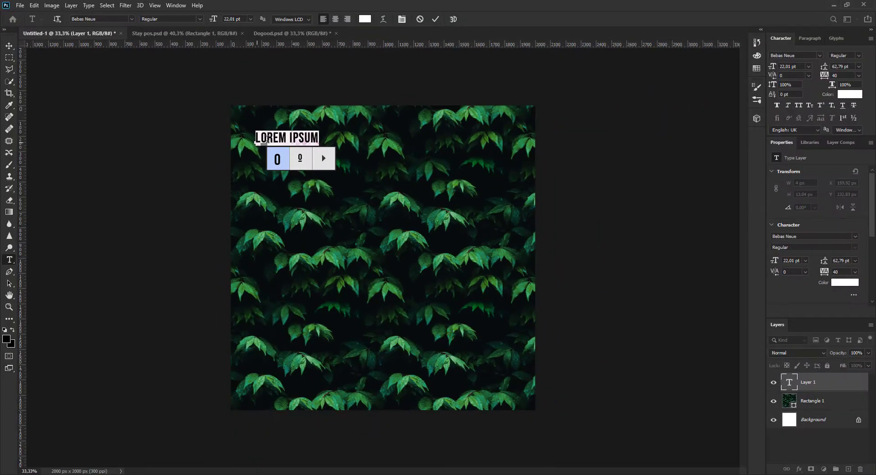
key("Caps_Lock")
type("STAY")
key("Return")
type("POSITIV E")
key("ctrl")
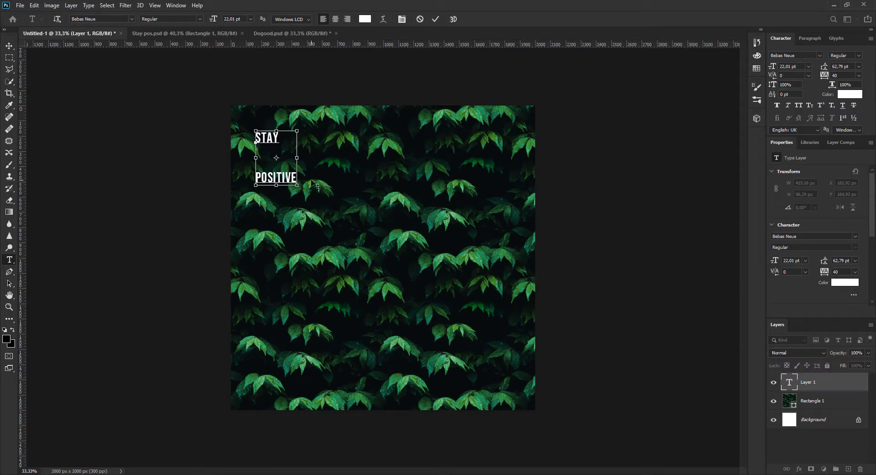
key("ctrl+a")
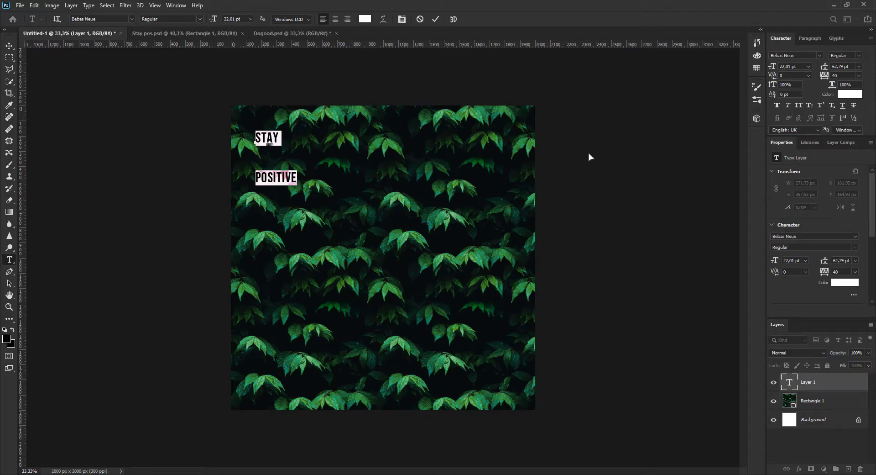
left_click(435, 19)
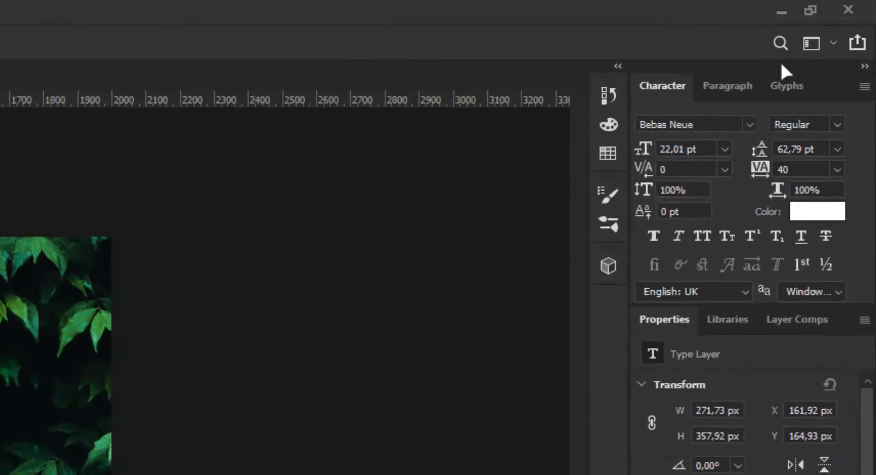
left_click(835, 42)
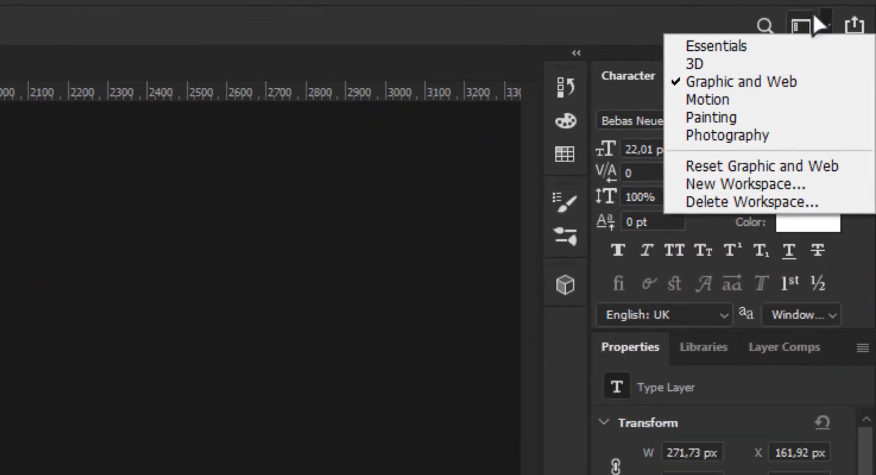
left_click(804, 44)
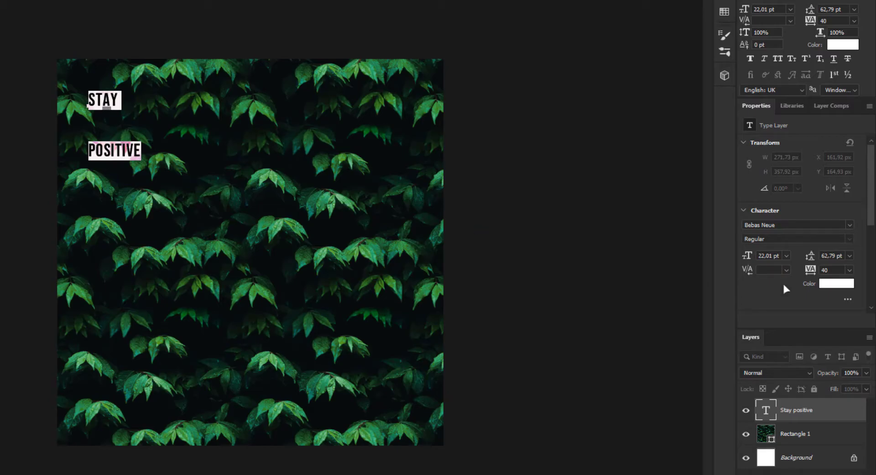
Step: Enlarge the whole text to 87,01 pt, move it down toward the canvas centre and set its leading to 81,79 pt
left_click_drag(811, 256, 789, 251)
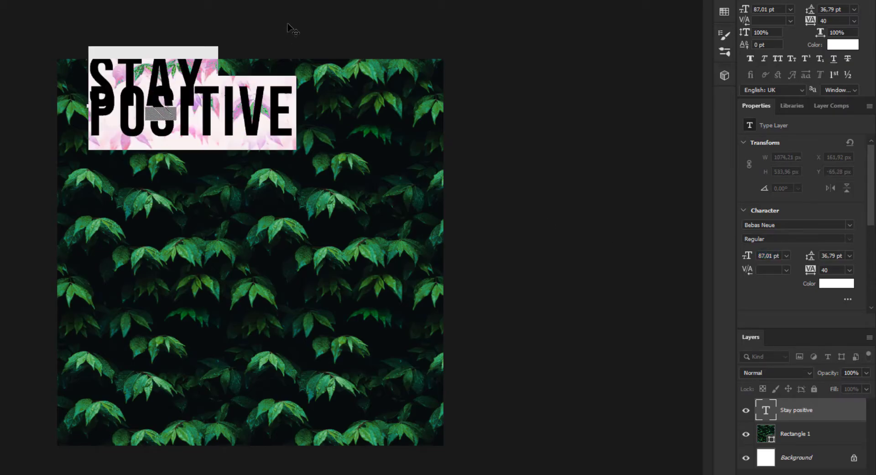
left_click_drag(290, 30, 319, 145)
left_click_drag(810, 257, 839, 256)
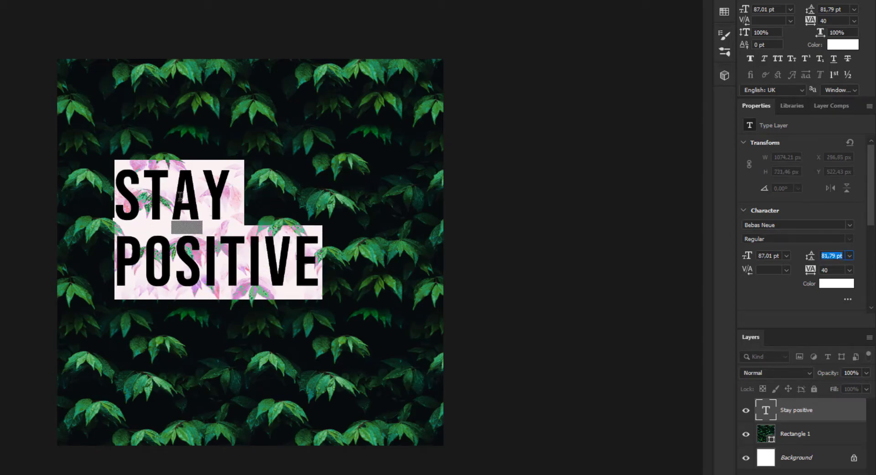
Step: Set the tracking of only the word "STAY" to 380 to widen it to about the width of "POSITIVE"
left_click(153, 274)
double_click(174, 195)
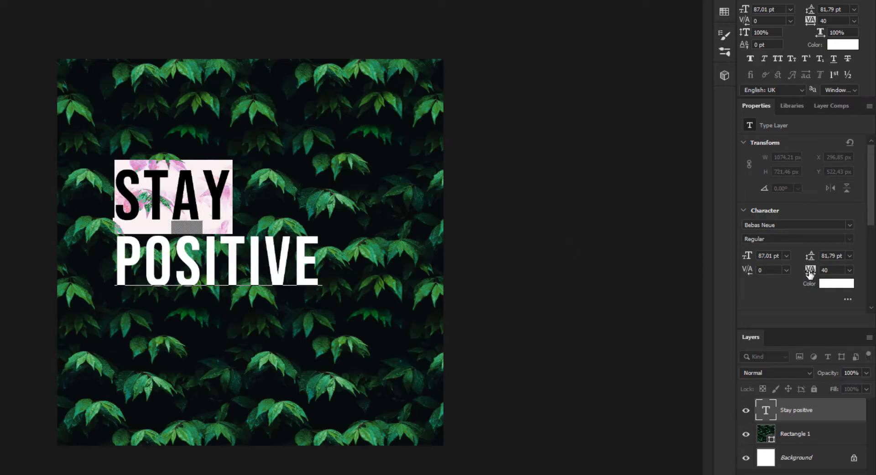
left_click_drag(811, 271, 824, 268)
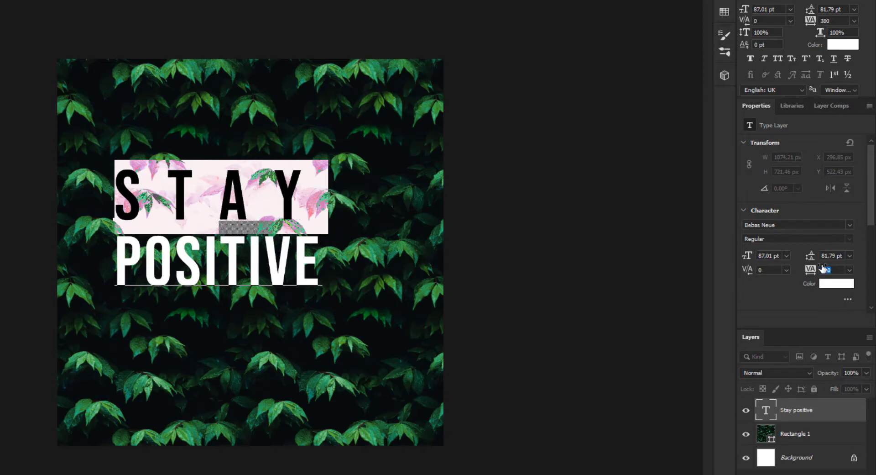
key("Return")
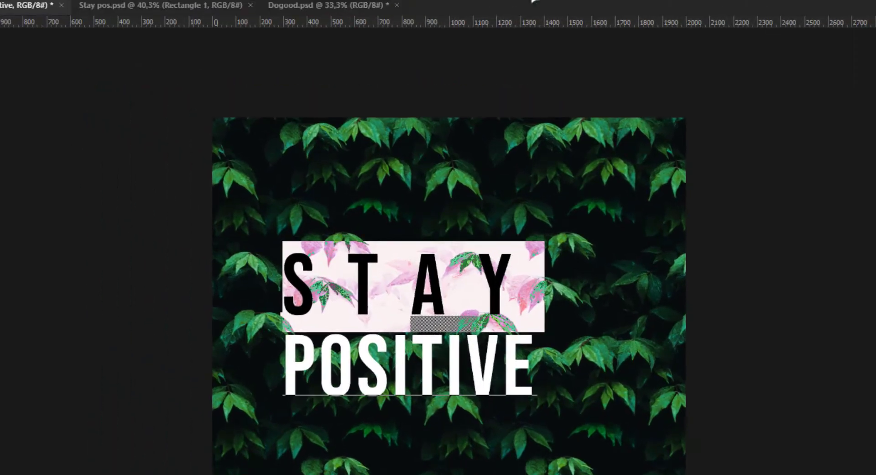
key("ctrl+Return")
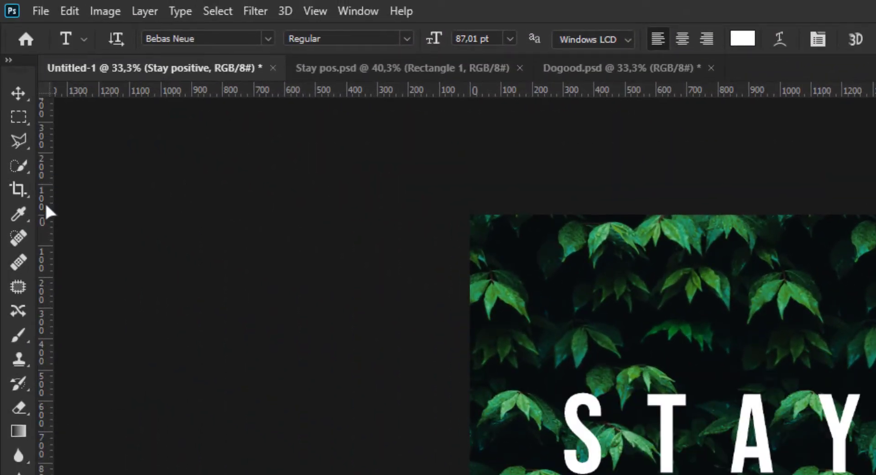
Step: Show the rulers and place a vertical guide at the end of the word "POSITIVE"
left_click(311, 12)
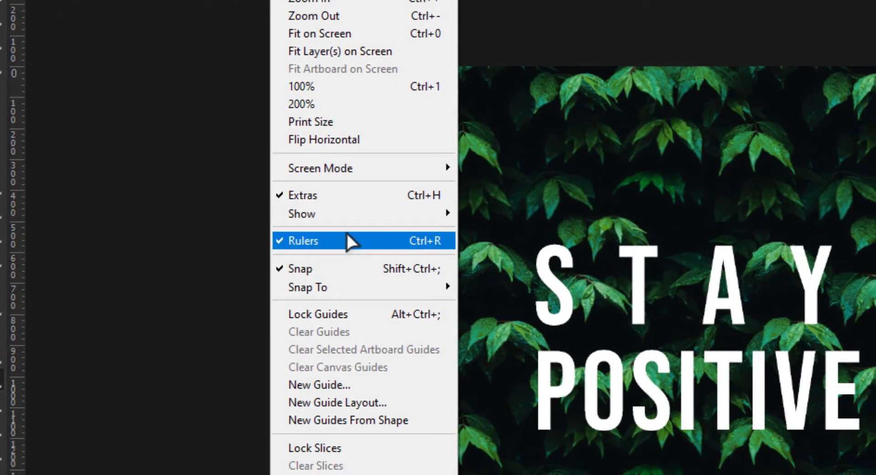
left_click(347, 238)
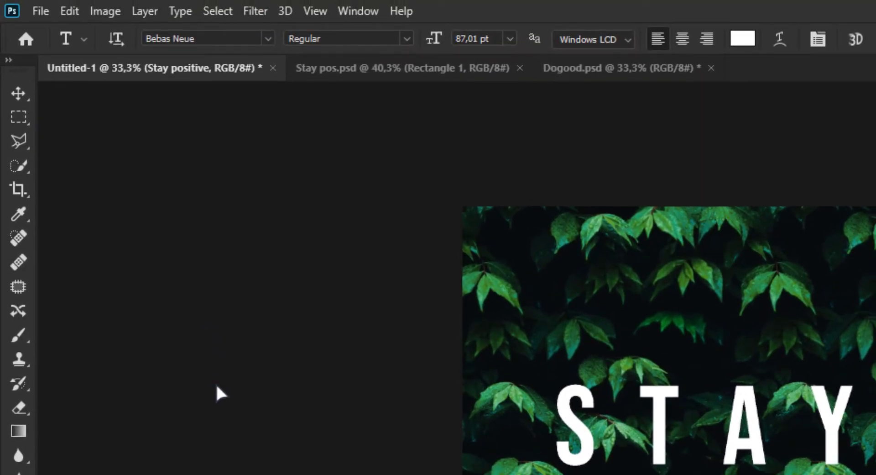
key("ctrl+r")
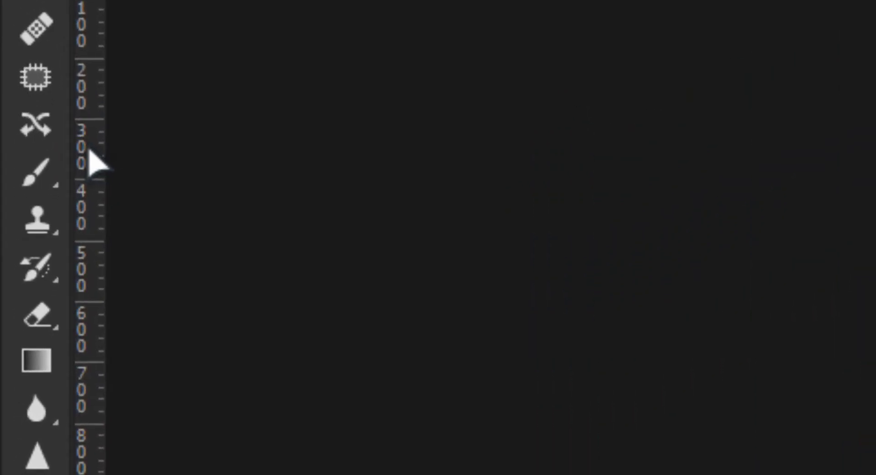
left_click_drag(89, 151, 332, 122)
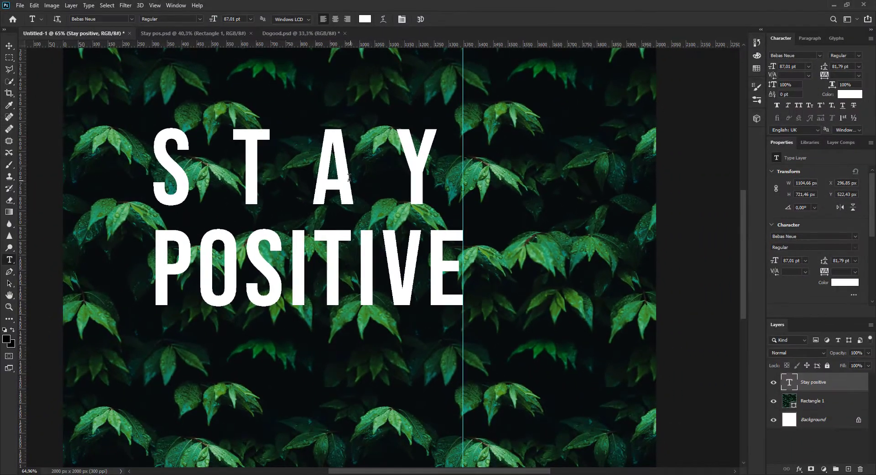
Step: Set the tracking of the word "STAY" to 460 so it ends at the vertical guide
left_click(349, 177)
double_click(349, 177)
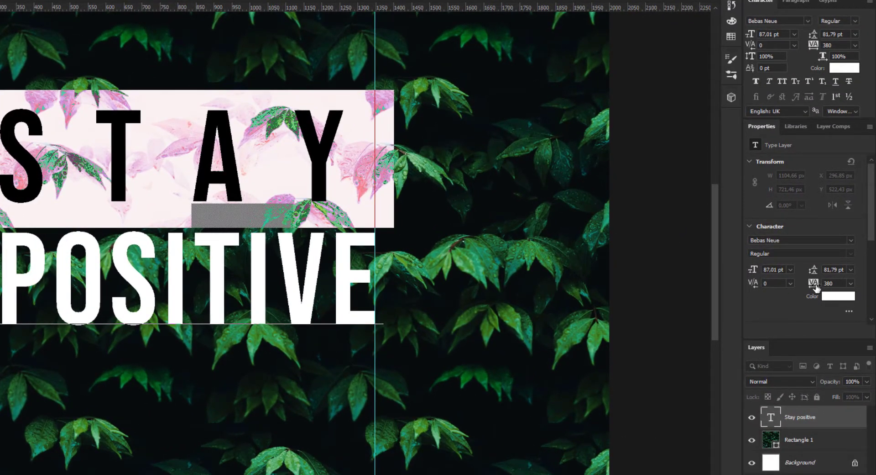
left_click_drag(816, 286, 820, 288)
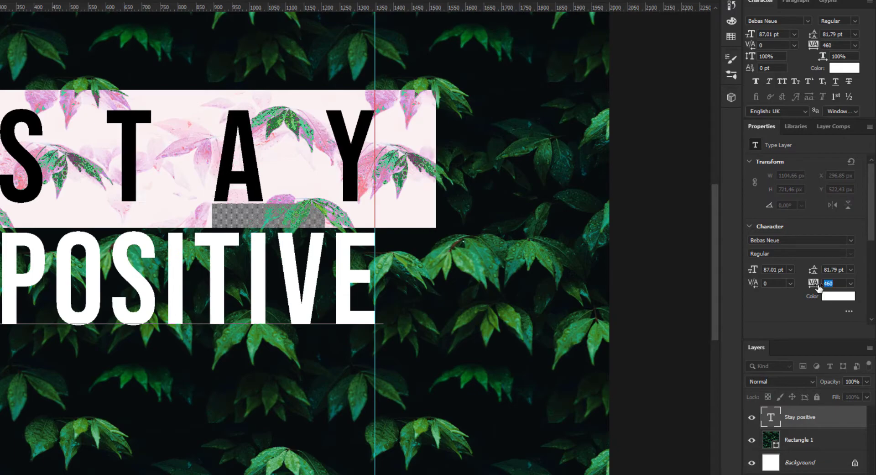
key("ctrl+Return")
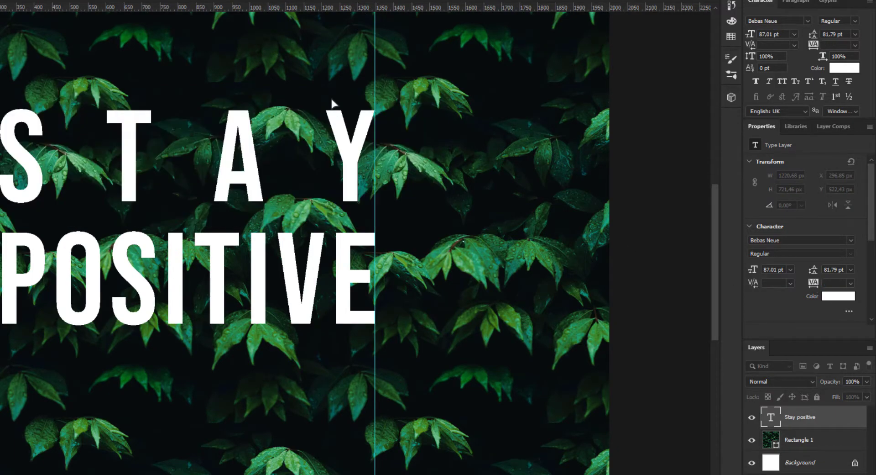
scroll(361, 110, "up", 3)
scroll(388, 129, "down", 4)
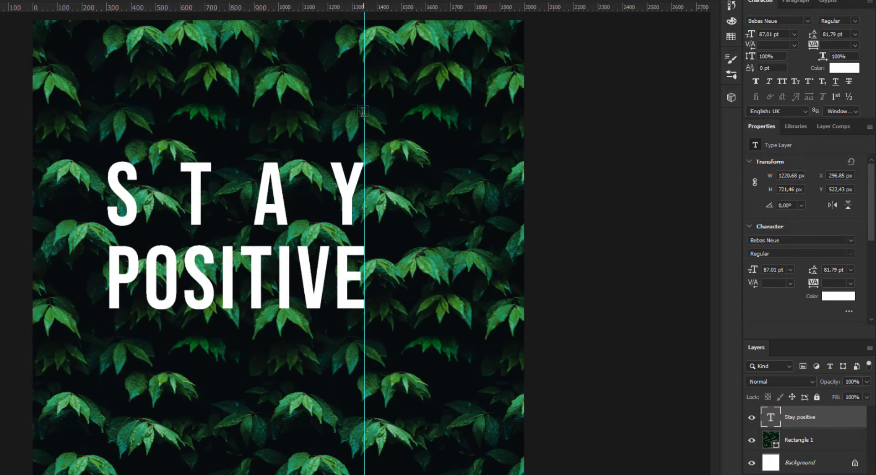
Step: Remove the vertical guide and move the two-line text to about the centre of the canvas
key("v")
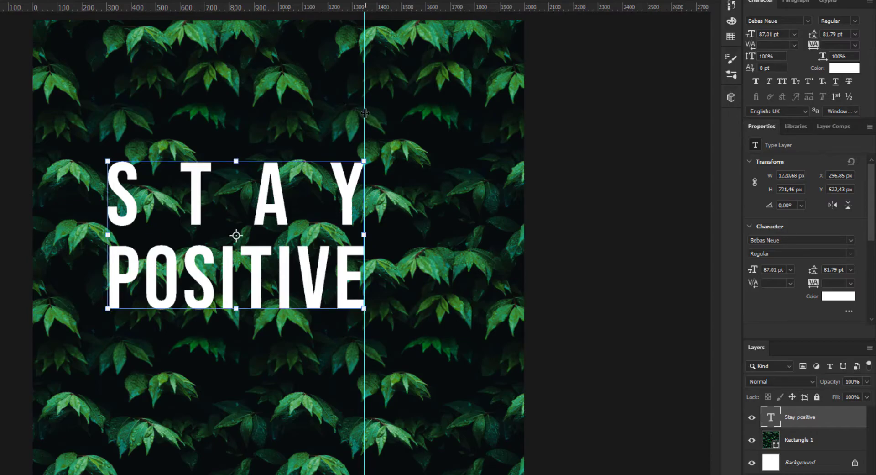
left_click_drag(365, 112, 0, 119)
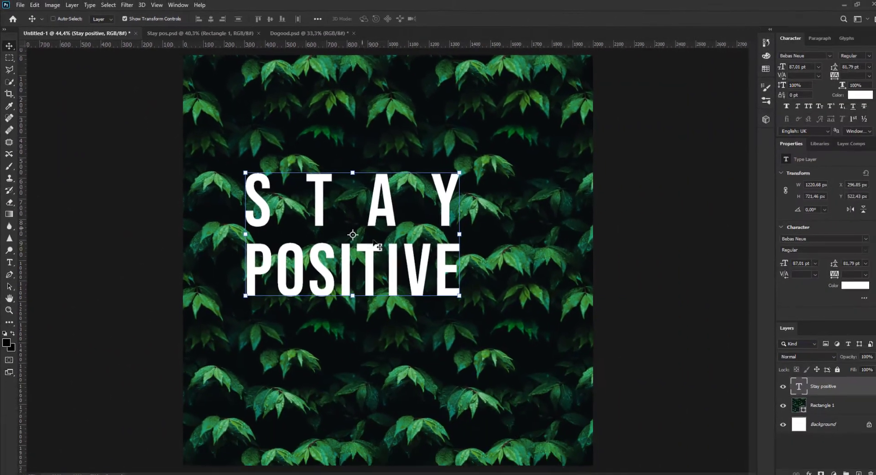
left_click_drag(398, 263, 429, 268)
scroll(433, 270, "down", 1)
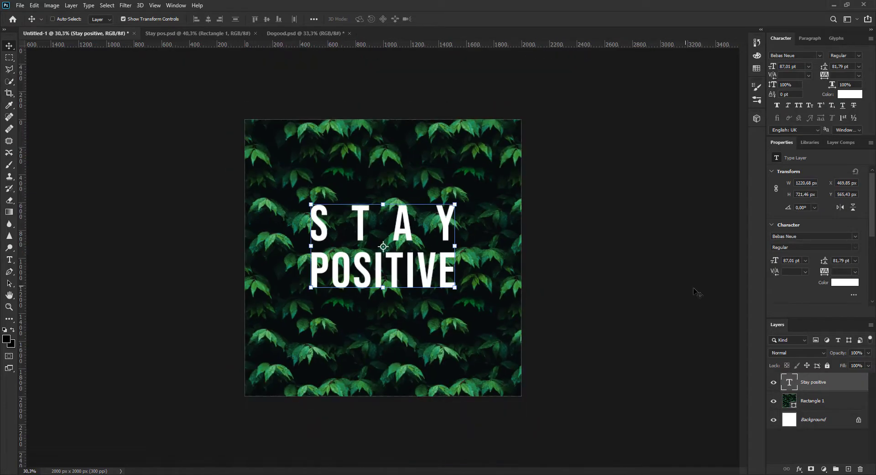
scroll(455, 286, "up", 2)
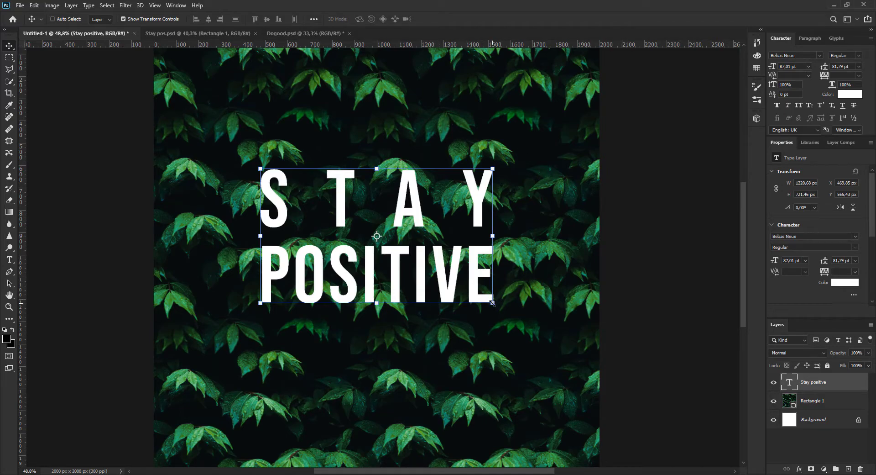
Step: Scale the two-line text up from its centre to 137,68%, about 1681 × 993 px
left_click(492, 303)
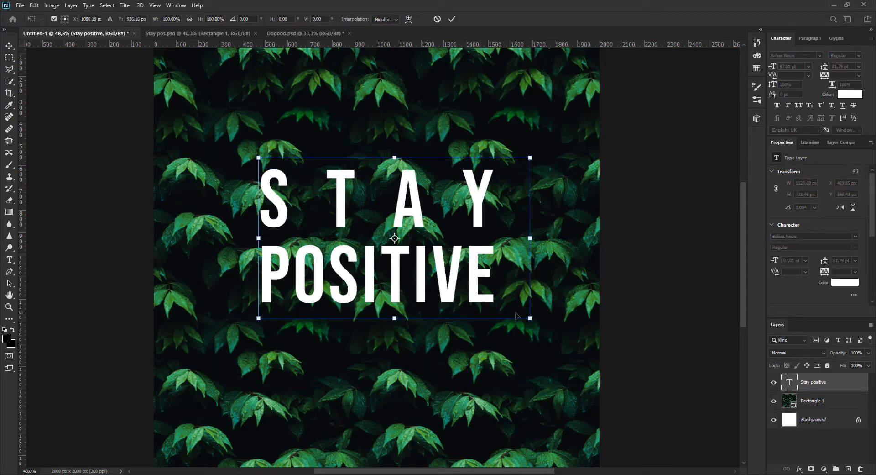
left_click_drag(530, 319, 583, 352)
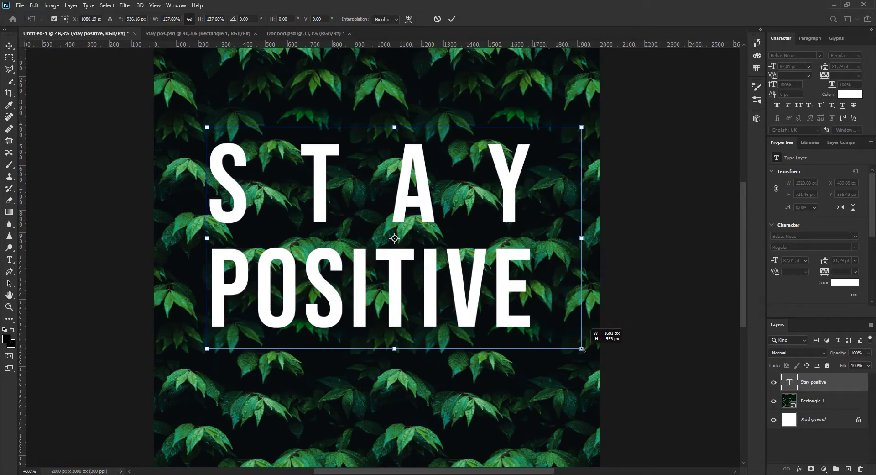
left_click(452, 19)
scroll(367, 377, "down", 3)
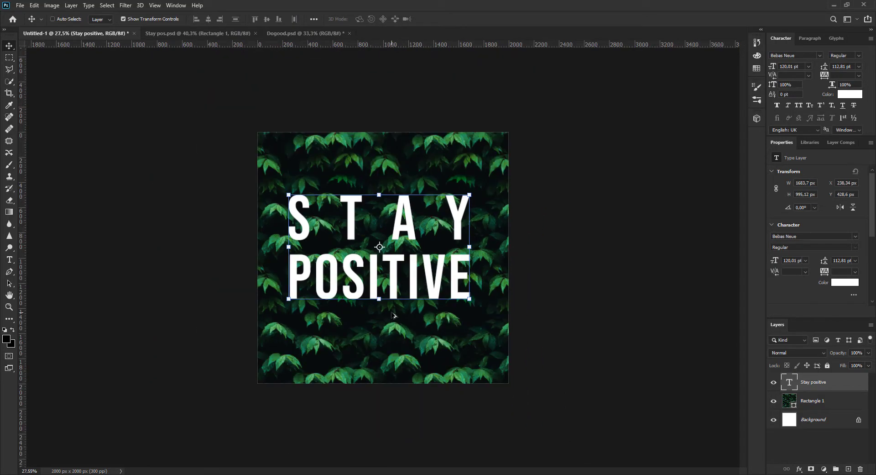
Step: Place the flower photo pexels-photo-2264075 as an embedded smart object above the "Stay positive" text layer
scroll(394, 315, "up", 1)
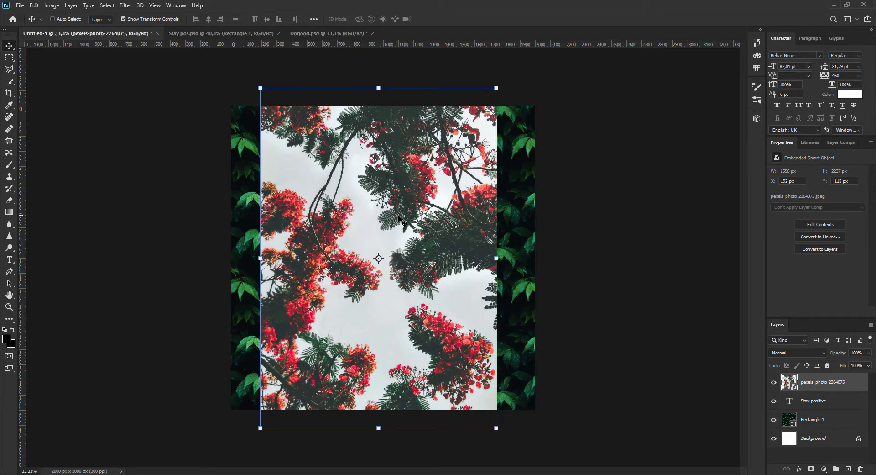
left_click(20, 5)
left_click(450, 264)
left_click(683, 343)
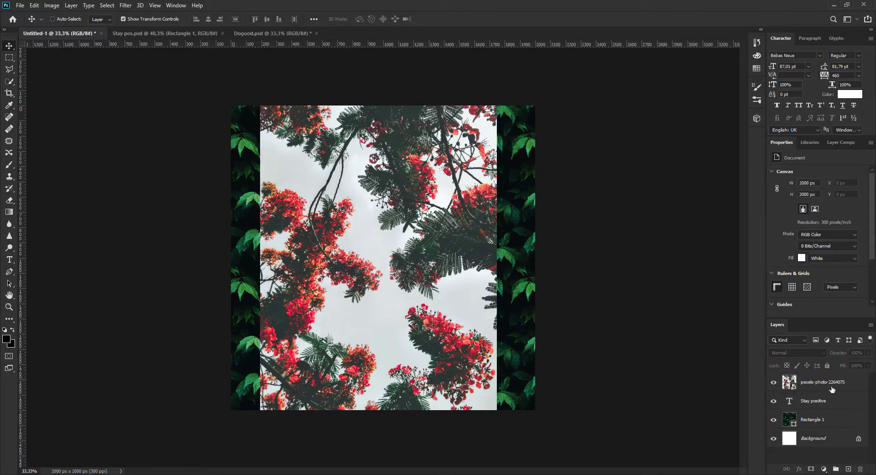
Step: Open the contents of the flower photo's smart object and return to the poster document
double_click(792, 385)
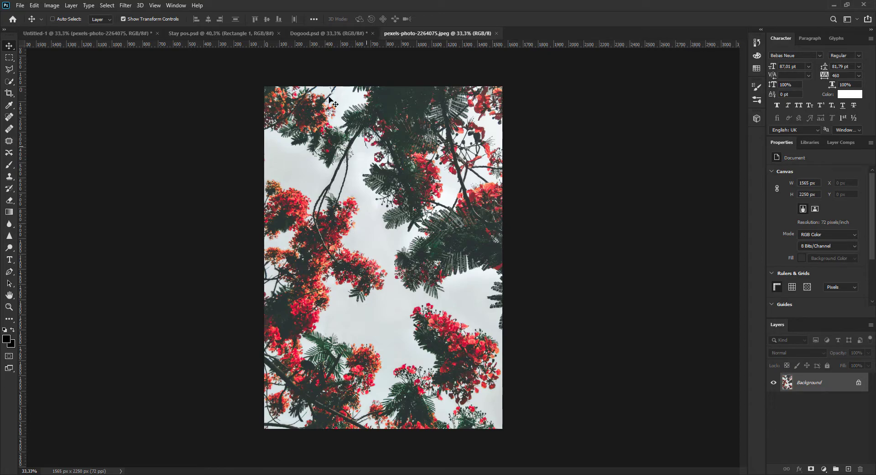
left_click(143, 37)
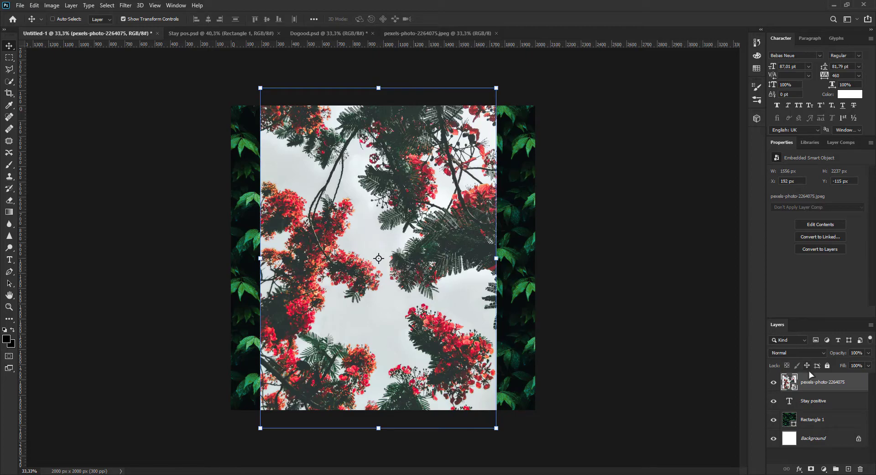
Step: Try scaling the placed photo down to 647 × 930 px and back up to 2047 × 2943 px
left_click_drag(433, 329, 422, 343)
left_click_drag(519, 431, 416, 236)
left_click(437, 19)
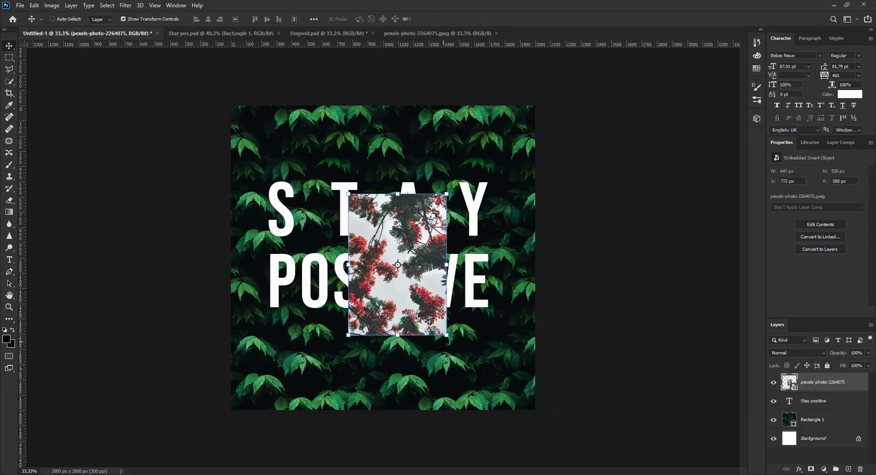
left_click_drag(444, 333, 582, 472)
left_click(437, 19)
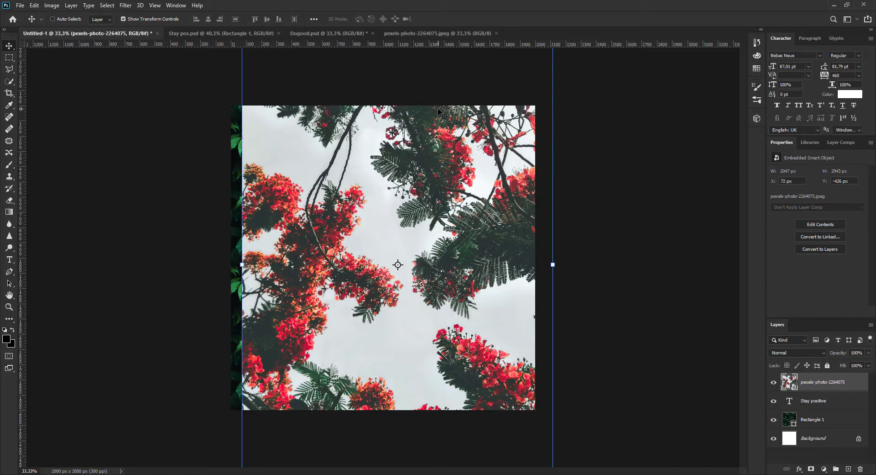
Step: Scale the flower photo to 1521 × 2187 px and position it over the text with its top on the canvas edge, at X 209 px
left_click(439, 34)
left_click_drag(327, 255, 181, 64)
key("ctrl+minus")
left_click_drag(500, 108, 472, 148)
left_click_drag(425, 209, 417, 214)
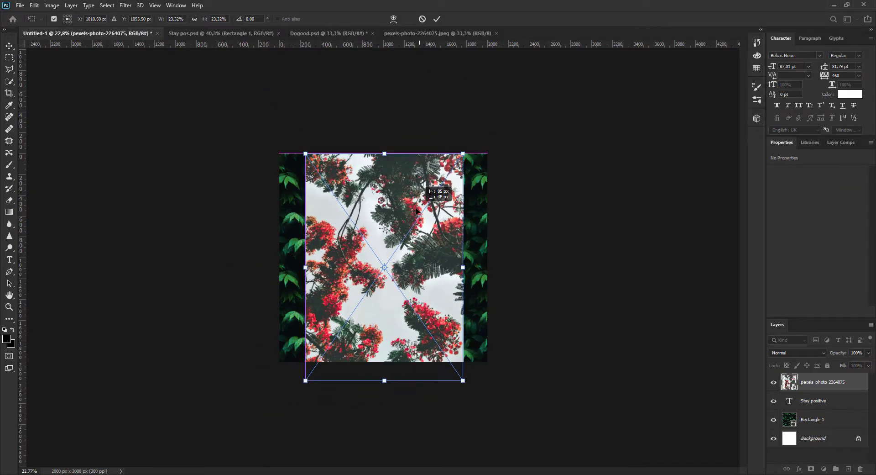
key("ctrl+plus")
key("ctrl+plus")
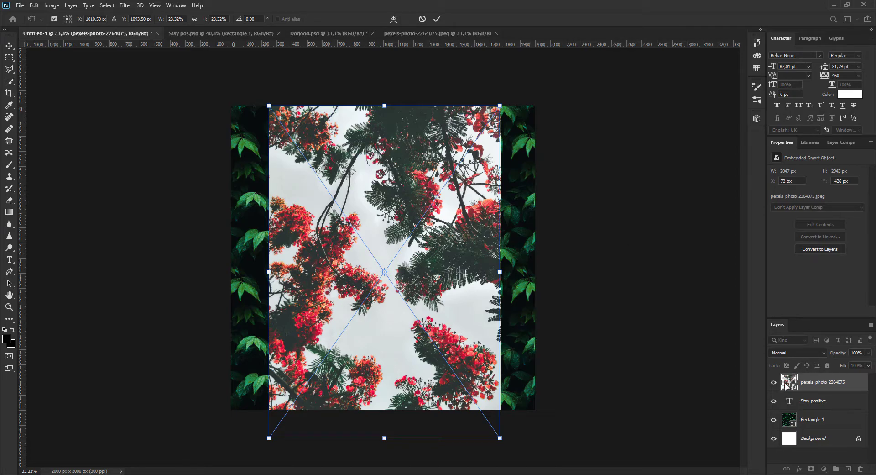
left_click(437, 19)
left_click_drag(440, 325, 433, 325)
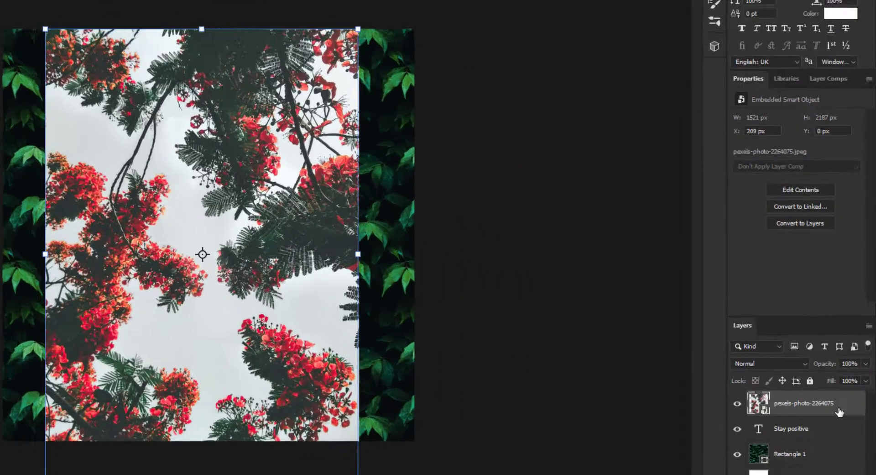
Step: Clip the flower photo to the "Stay positive" text layer, turn it sideways and enlarge it to 2539 × 1795 px
right_click(844, 384)
left_click(588, 170)
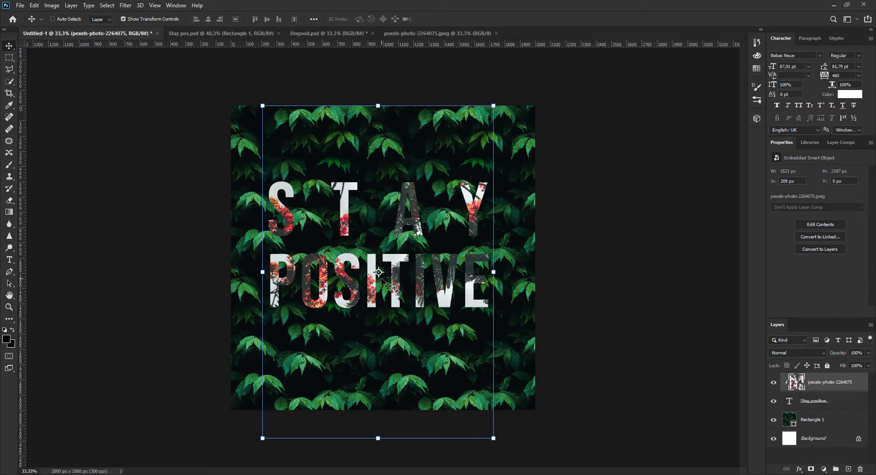
left_click(817, 456)
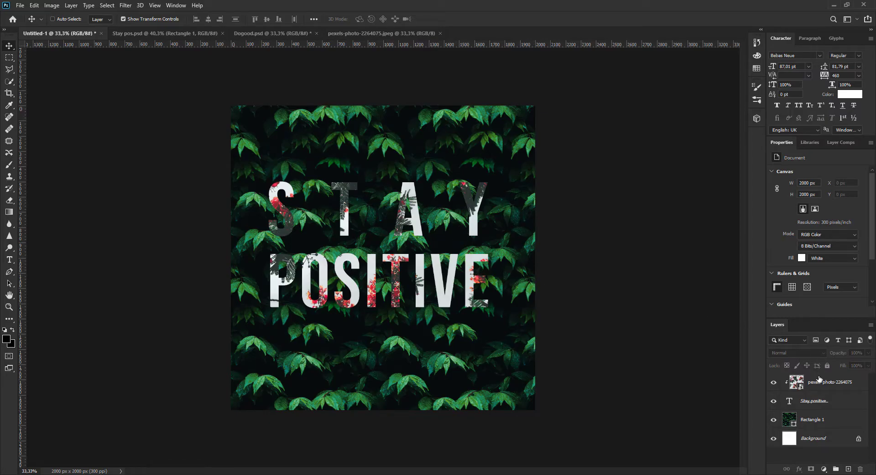
Step: Add a drop shadow to the "Stay positive" text layer with 51% opacity, 90° angle, 25 px distance, 23% spread and 139 px size
left_click(841, 402)
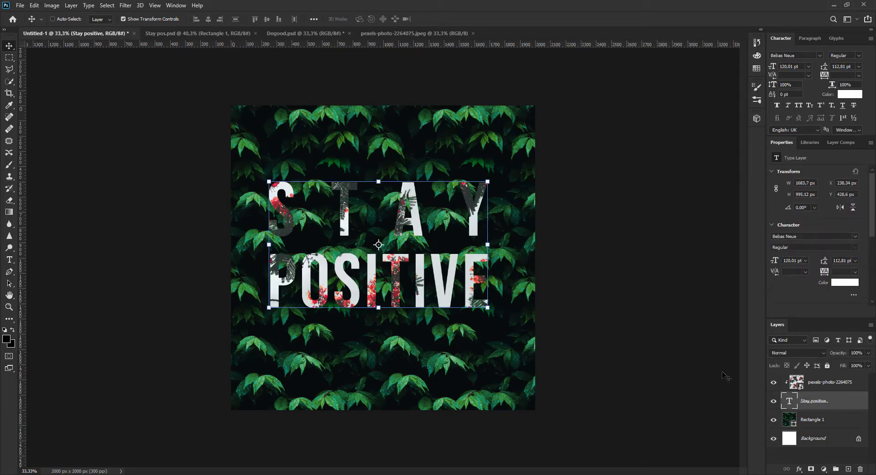
scroll(297, 201, "up", 3)
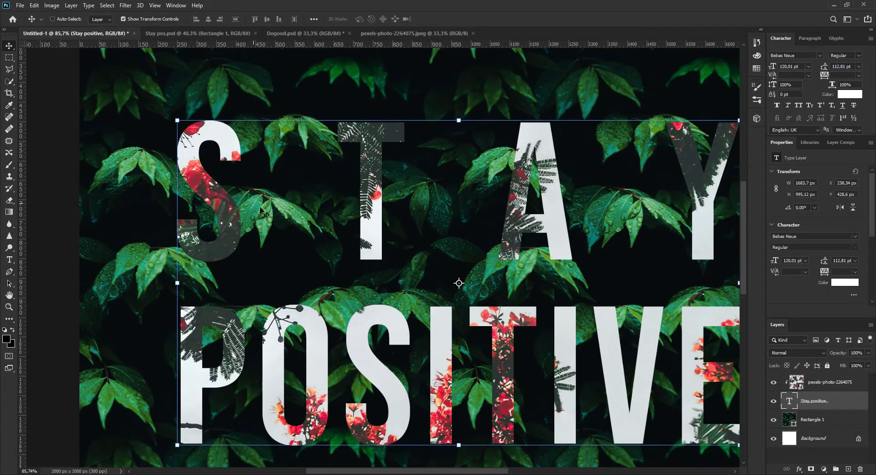
key("ctrl+0")
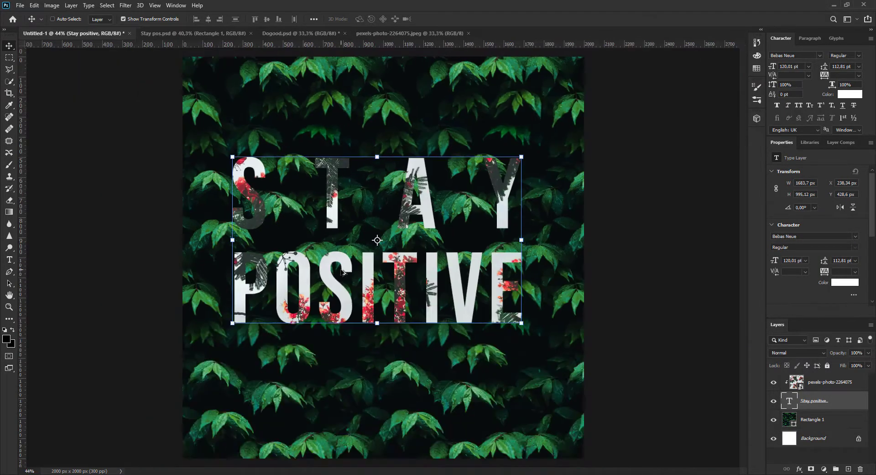
left_click(800, 468)
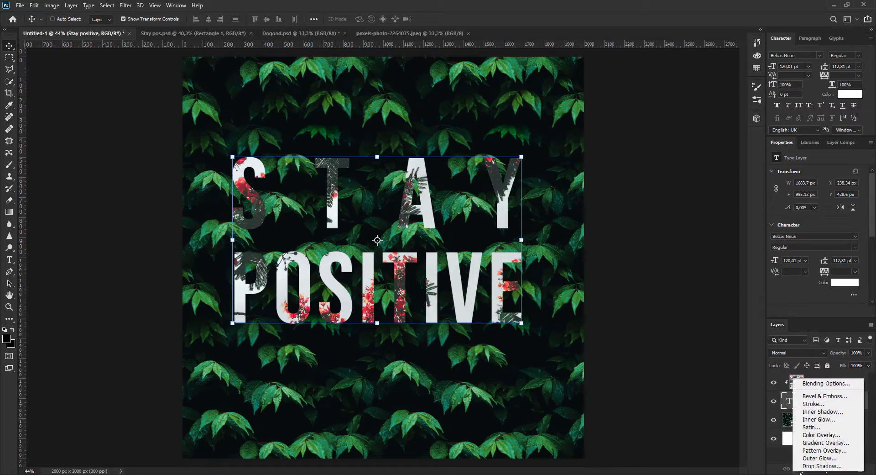
left_click(813, 383)
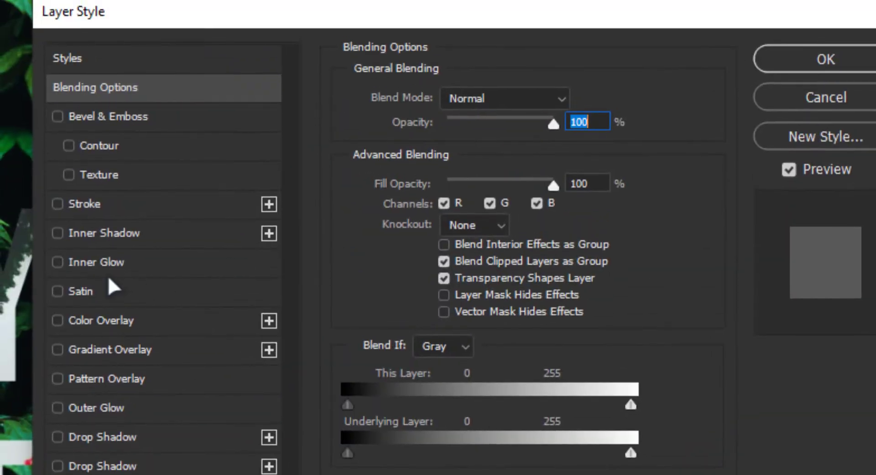
left_click(60, 464)
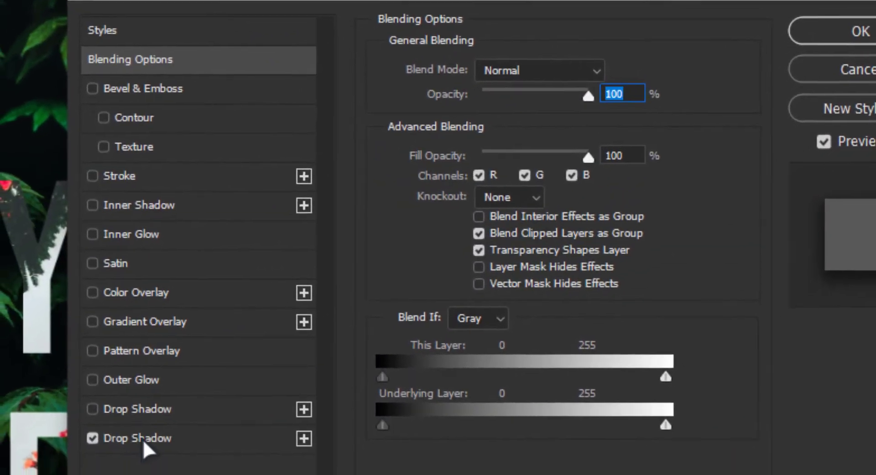
left_click(117, 468)
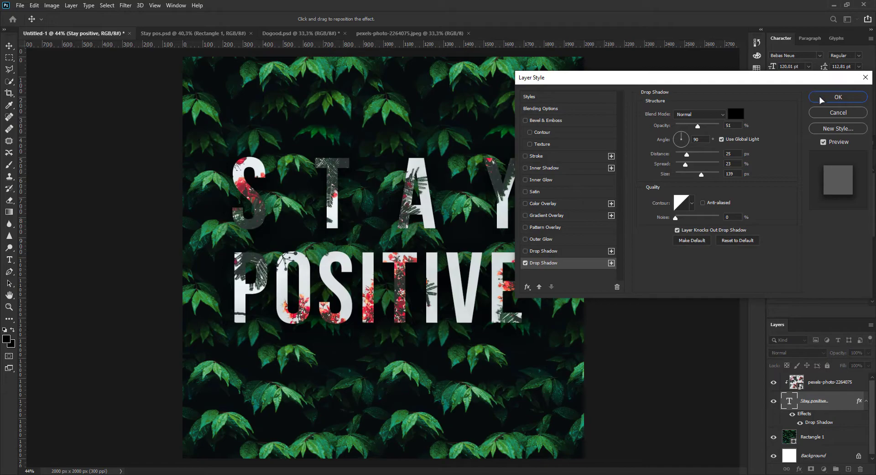
Step: Choose the drop shadow's colour and apply the layer style to the text
left_click(736, 114)
left_click_drag(657, 164, 670, 111)
left_click_drag(735, 115, 708, 136)
left_click(639, 267)
left_click(764, 149)
left_click(845, 96)
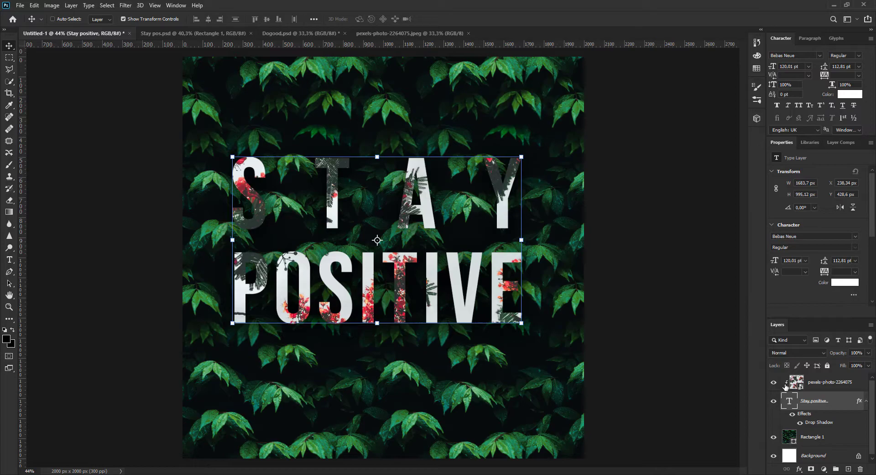
Step: Compare the lettering with and without its drop shadow, and select the clipped flower photo layer
left_click(800, 424)
left_click(800, 423)
left_click(800, 424)
left_click(800, 423)
left_click(831, 389)
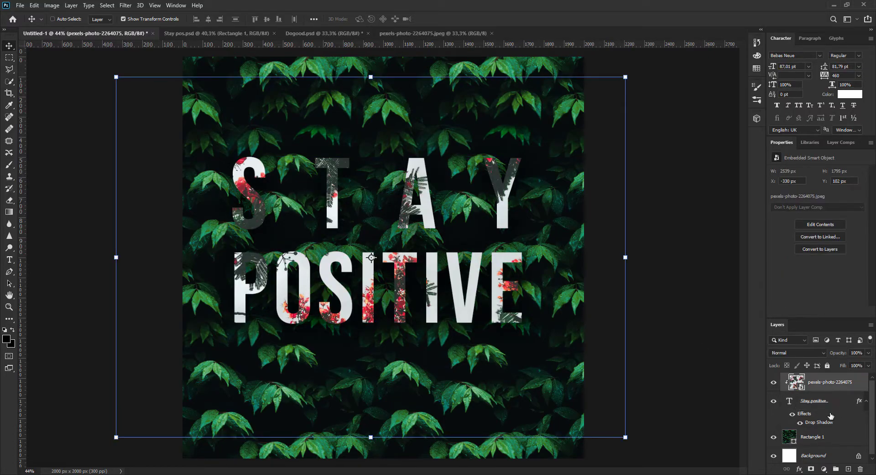
Step: Duplicate the leaf-pattern Rectangle 1 layer, place the copy above the flower photo layer and set its opacity to 60%
left_click(827, 437)
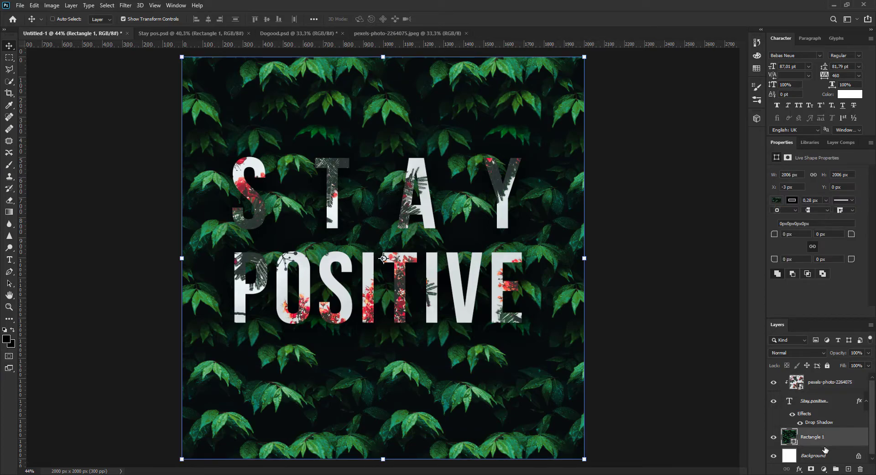
scroll(820, 452, "up", 2)
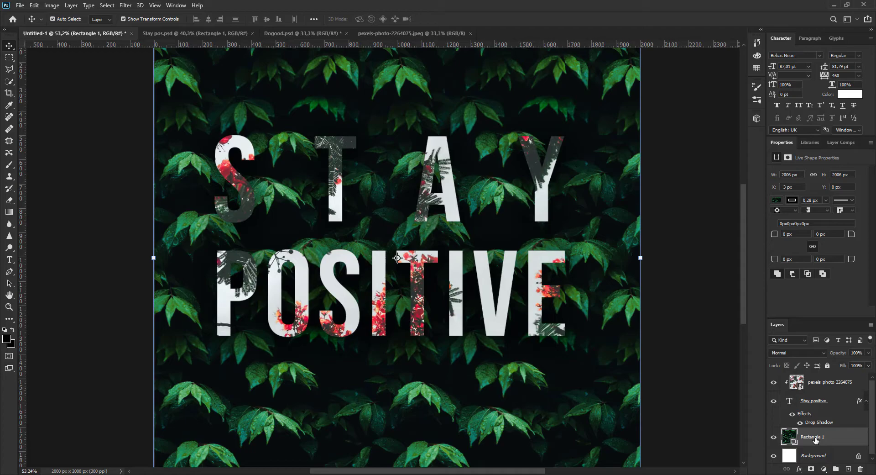
key("j")
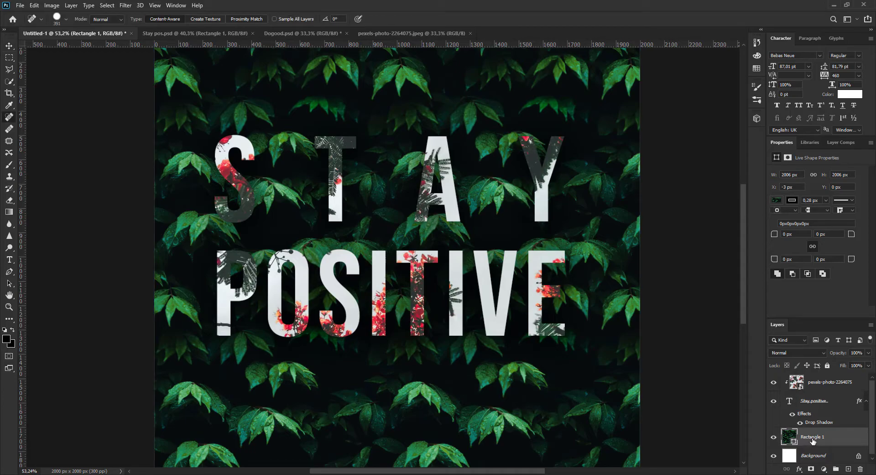
key("ctrl+j")
left_click_drag(812, 441, 827, 360)
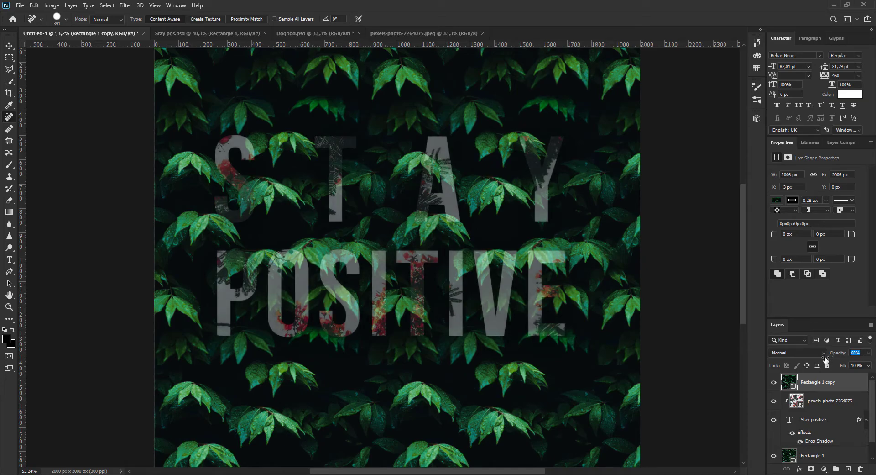
Step: Start a Pen tool shape on the upper edge of the leaf that crosses the letter S
scroll(183, 173, "up", 1)
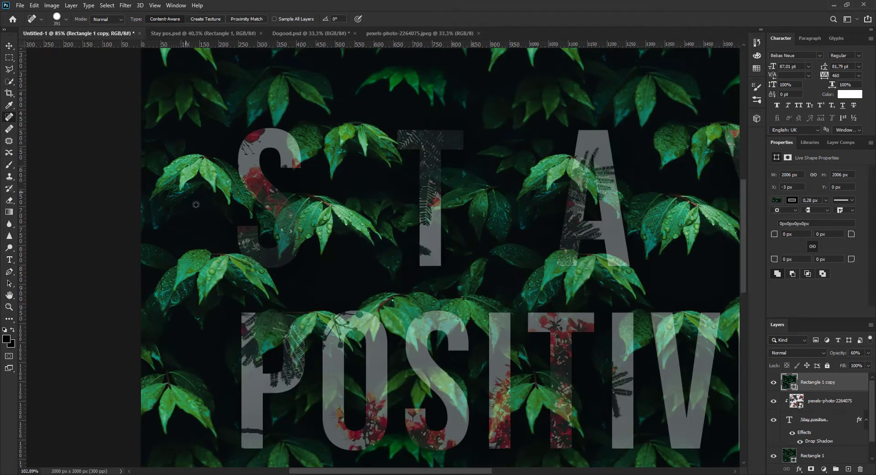
scroll(201, 210, "up", 1)
scroll(330, 266, "up", 1)
scroll(330, 267, "up", 1)
scroll(330, 266, "up", 1)
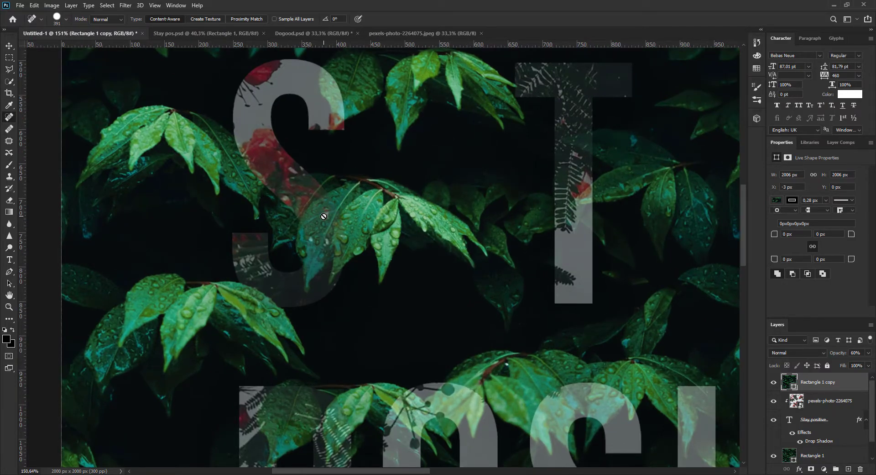
key("v")
key("p")
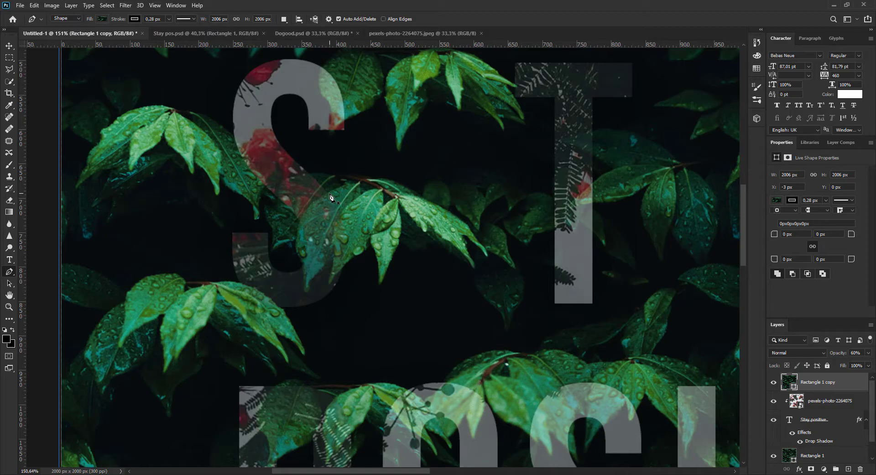
scroll(330, 197, "up", 5)
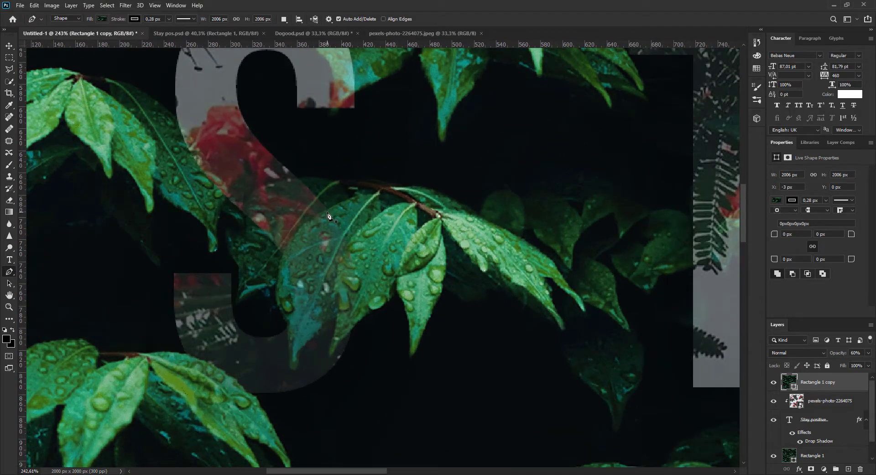
left_click(330, 207)
left_click_drag(278, 284, 292, 352)
key("ctrl+w")
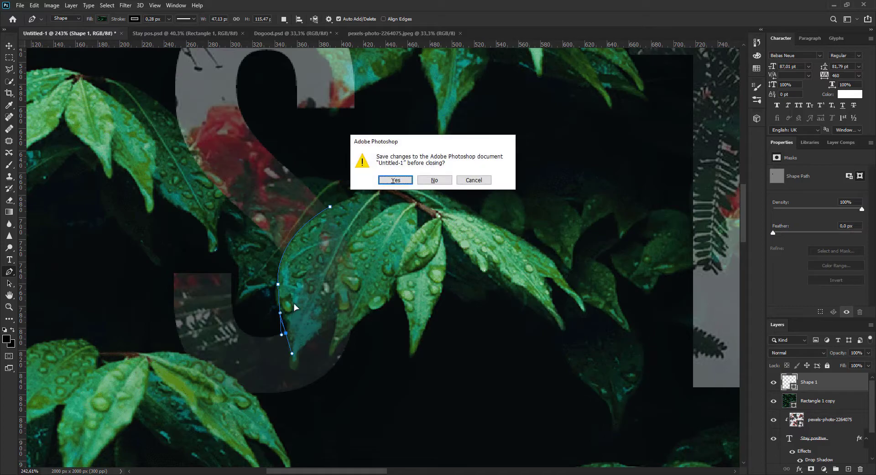
left_click(473, 180)
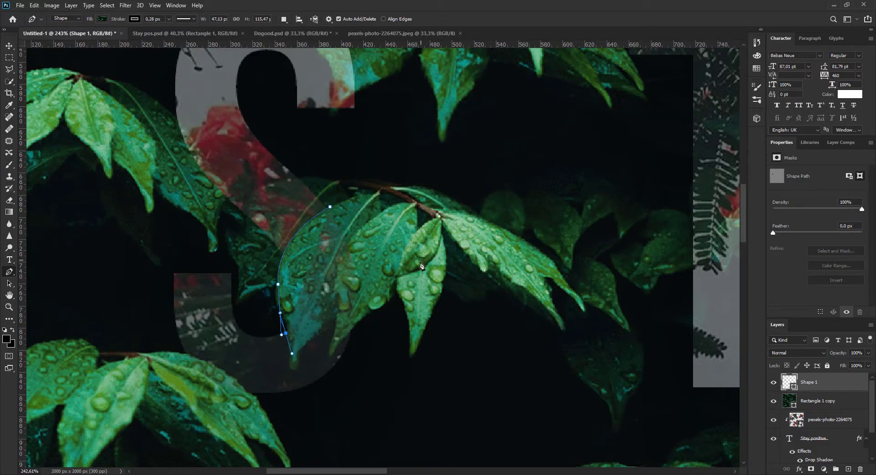
key("ctrl+z")
key("ctrl+z")
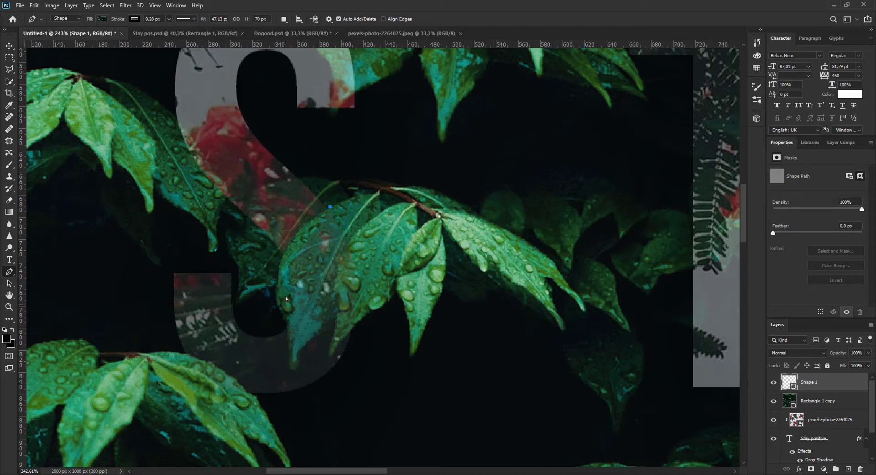
Step: Trace the lower outline and tips of the two leaves crossing the S as a shape about 104 × 149 px
left_click(277, 300)
left_click_drag(278, 304, 284, 363)
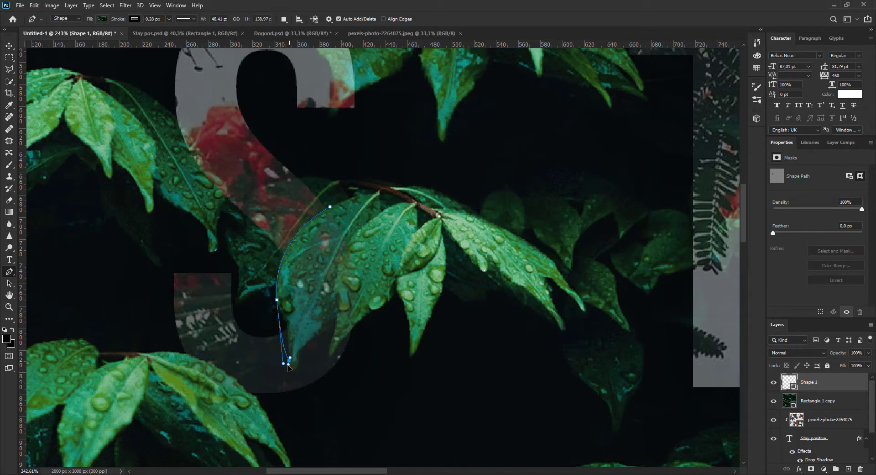
mouse_move(289, 326)
left_mouse_down()
mouse_move(290, 337)
mouse_move(278, 311)
mouse_move(288, 335)
left_mouse_up()
key("ctrl+z")
left_click(291, 367)
left_click_drag(291, 370, 304, 343)
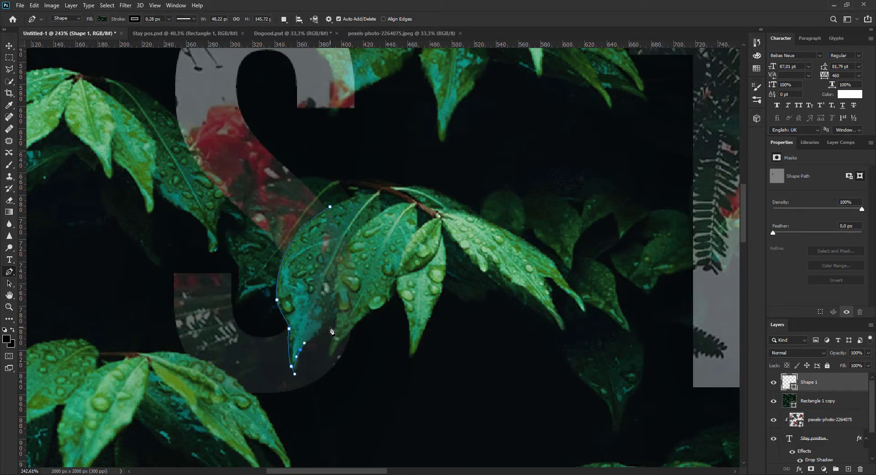
key("ctrl+z")
left_click_drag(293, 370, 293, 373)
left_click(301, 350)
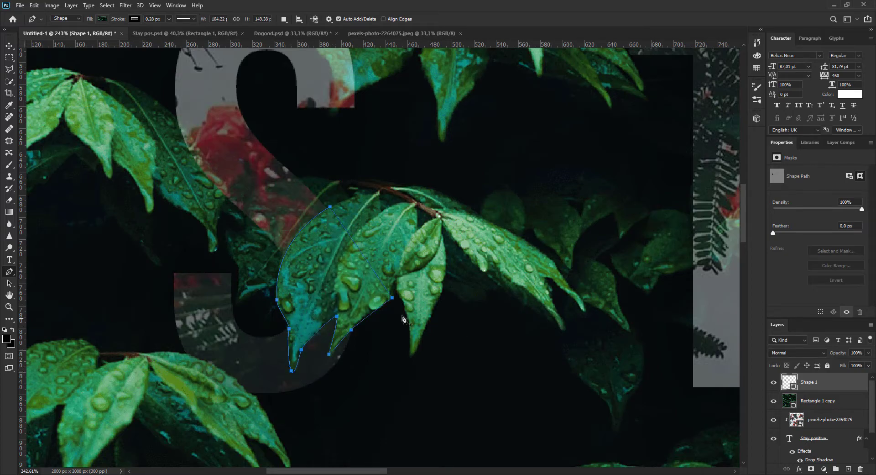
Step: Make a selection from the leaf path with 0 px feather and try to copy it from the Rectangle 1 copy layer
right_click(353, 254)
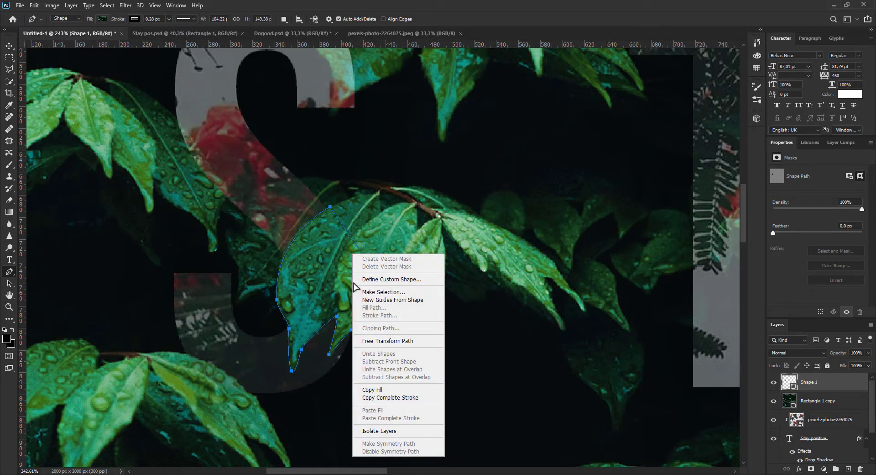
left_click(379, 292)
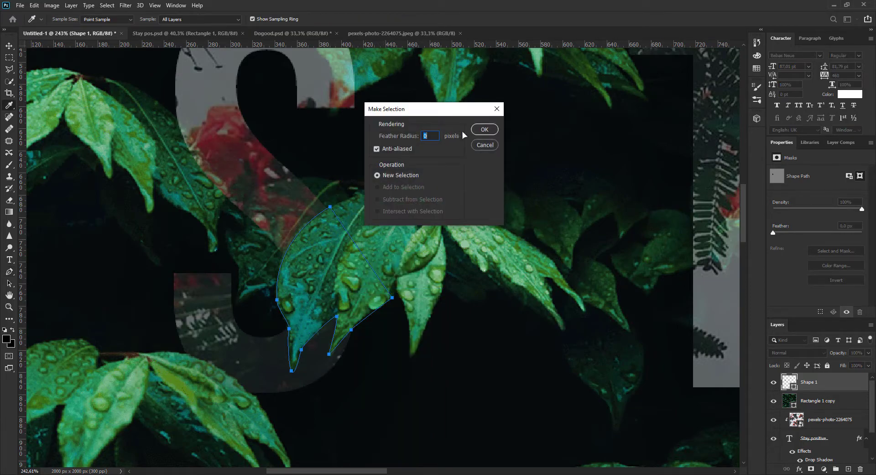
left_click(484, 129)
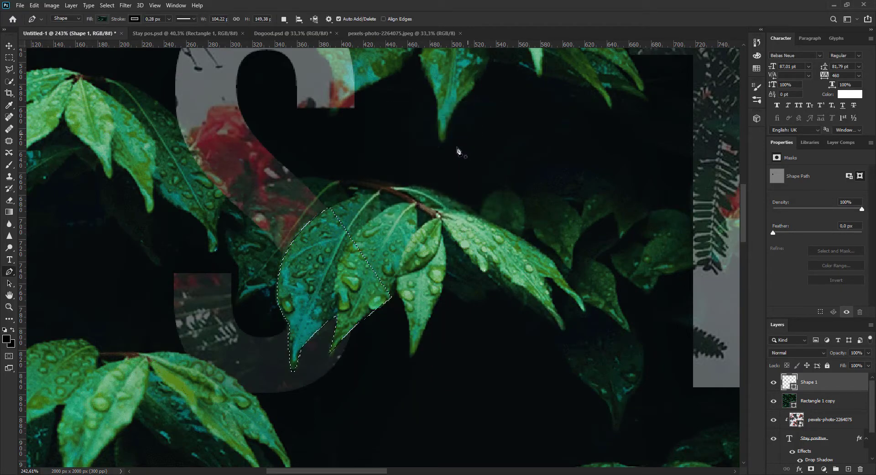
left_click(824, 401)
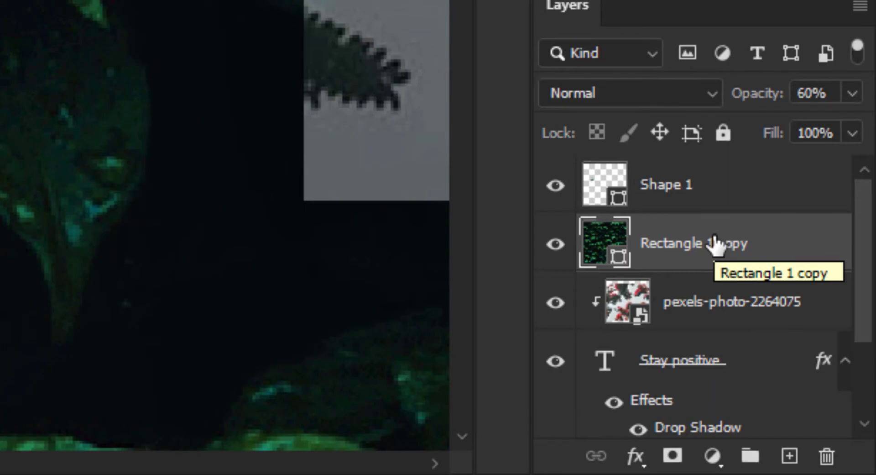
key("ctrl+j")
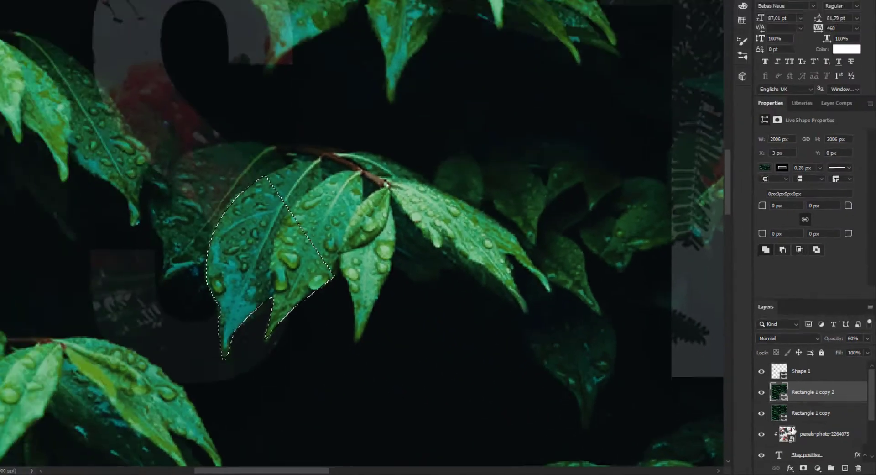
key("Delete")
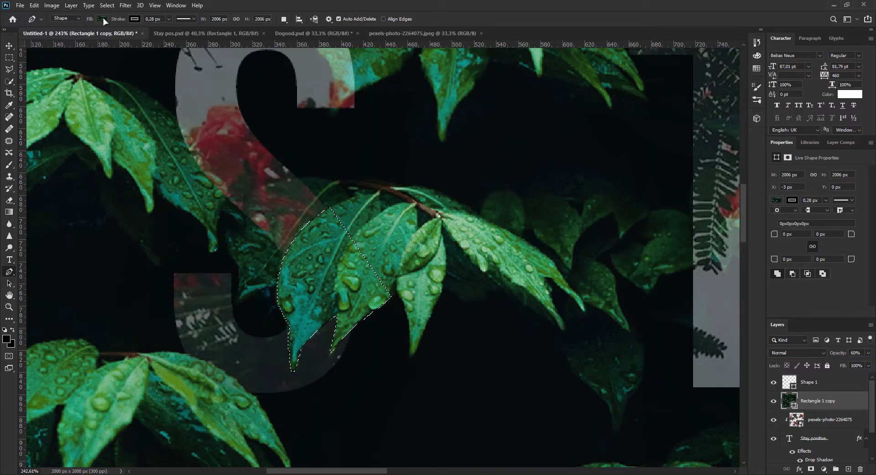
Step: Fill the Shape 1 layer with the first green leaf pattern of the Trees group
key("alt+]")
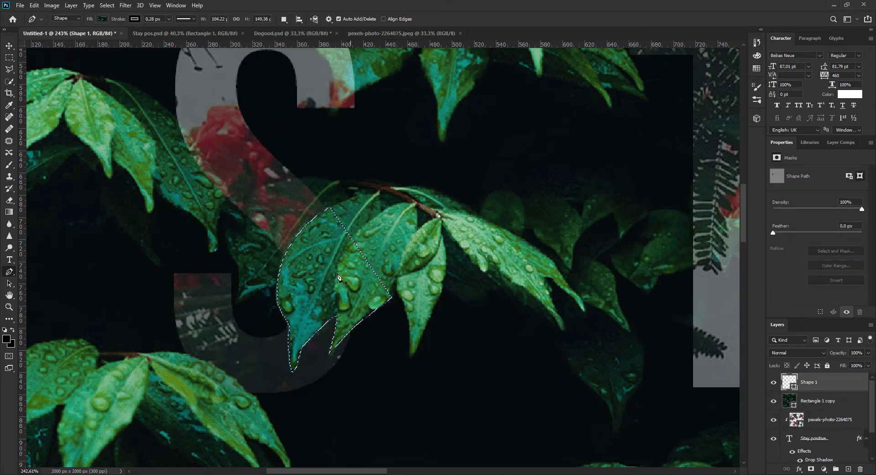
left_click(103, 19)
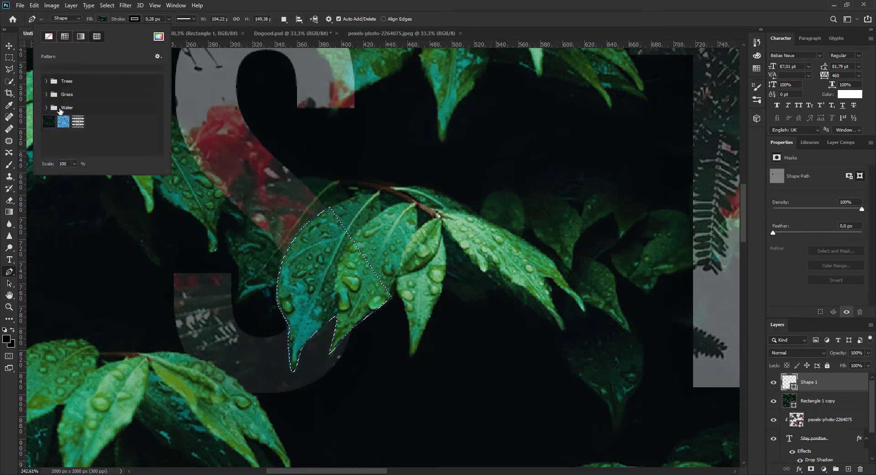
left_click(47, 82)
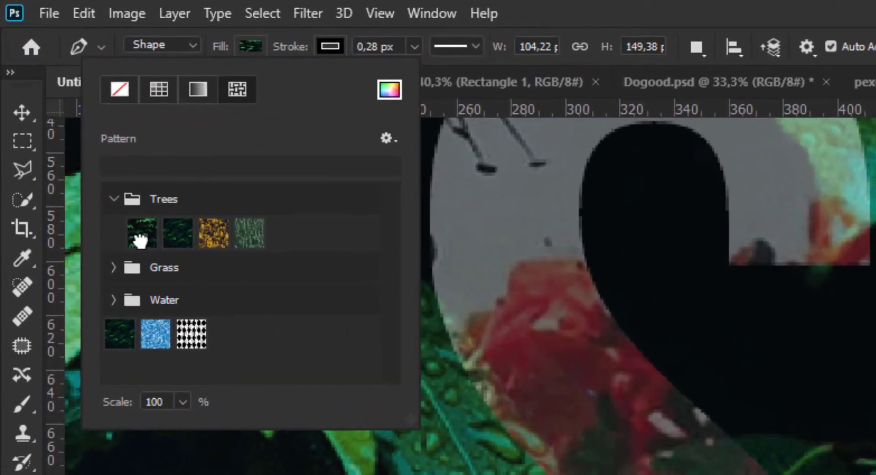
left_click(140, 240)
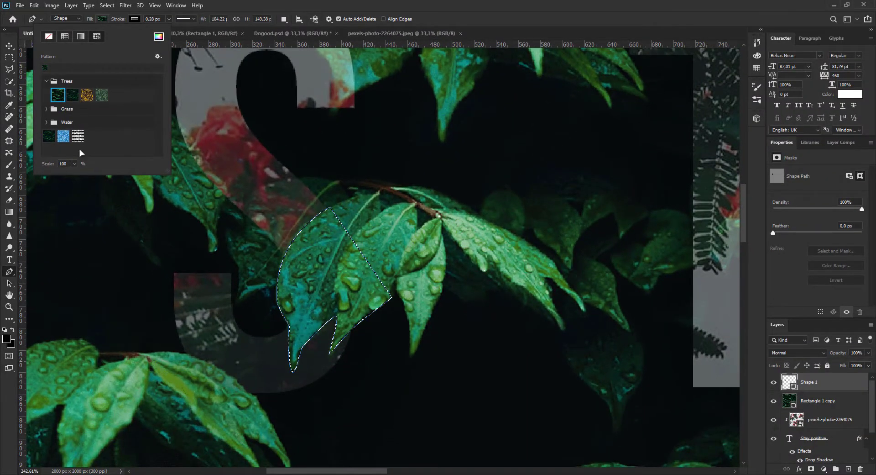
key("Escape")
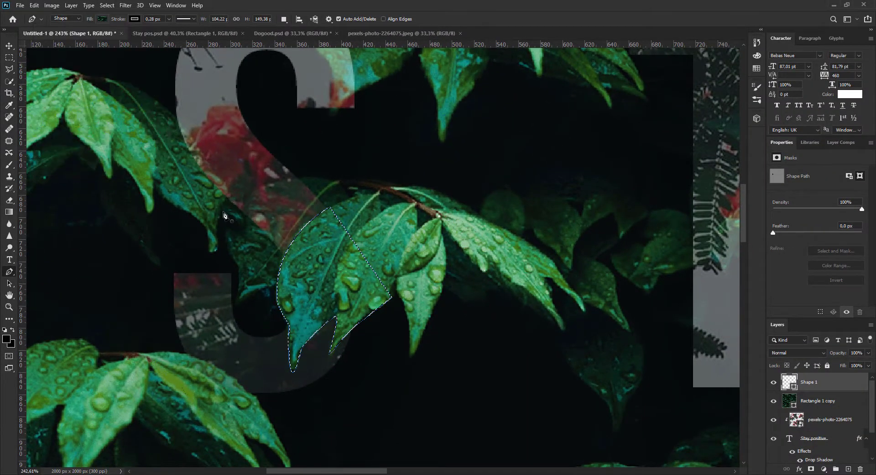
Step: Clear the selection around the two leaves on the letter S
right_click(362, 260)
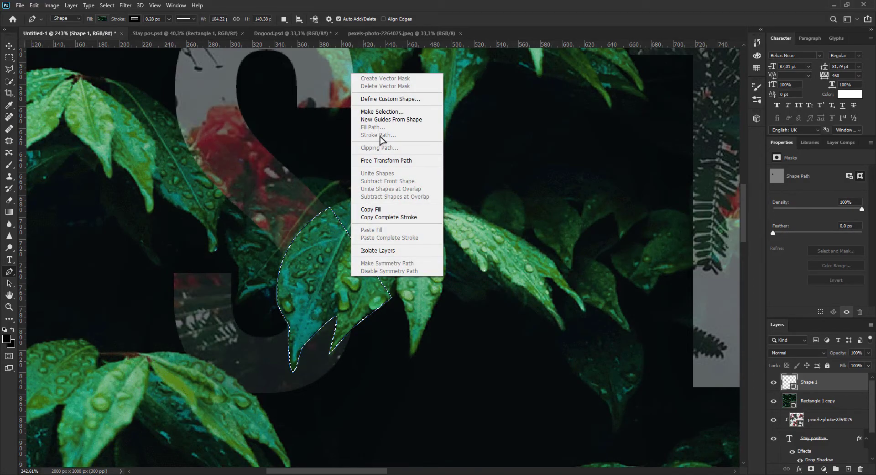
key("Escape")
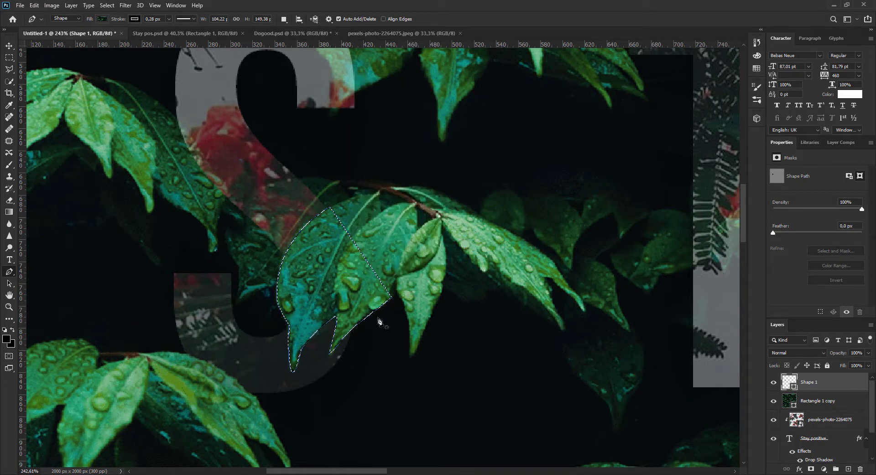
key("m")
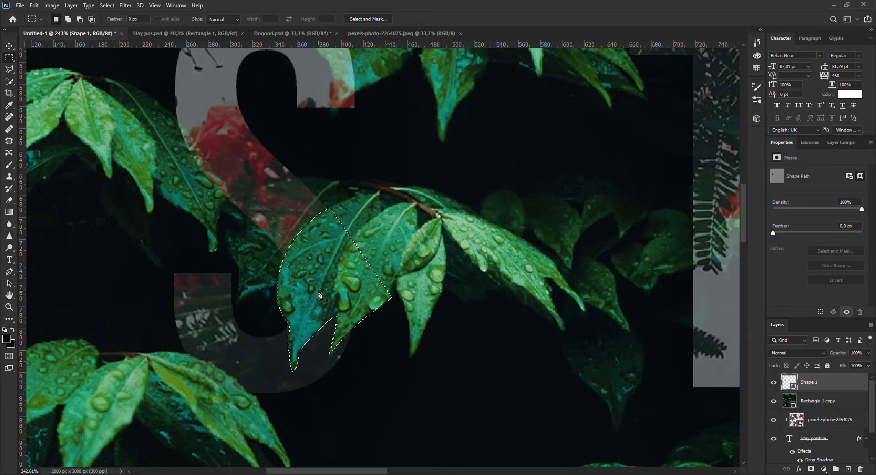
right_click(318, 292)
left_click(336, 296)
Step: Remove the stroke from the traced leaf shape and return to the Move tool
key("u")
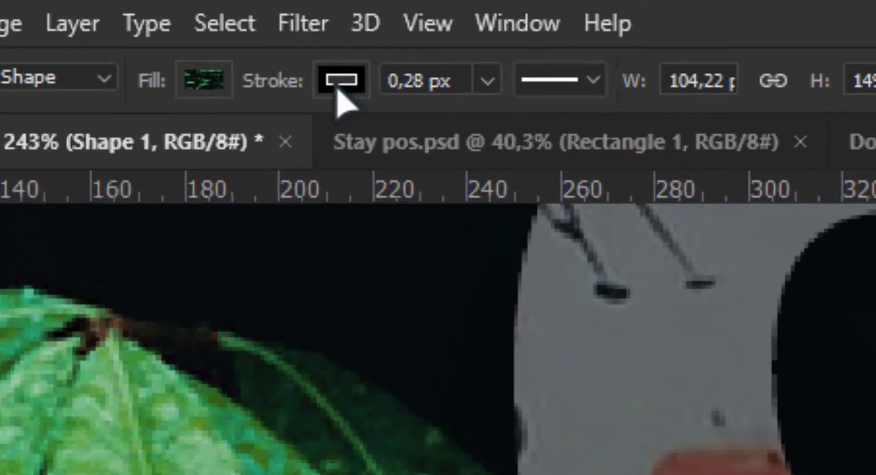
left_click(134, 19)
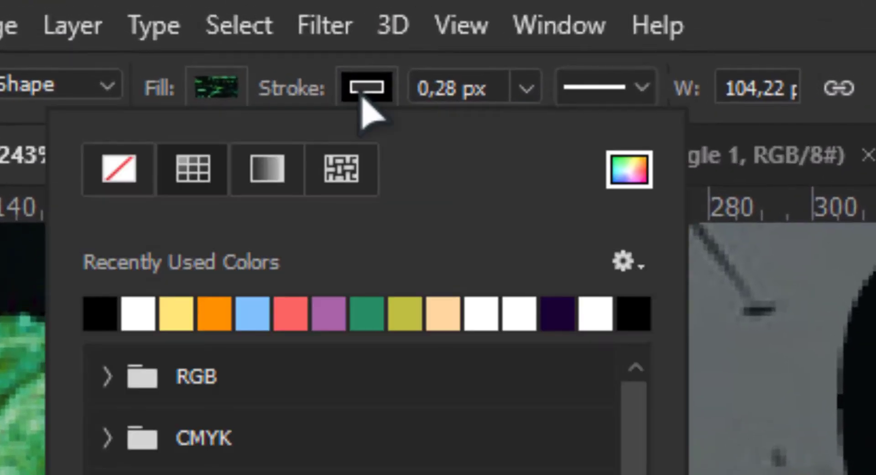
left_click(114, 176)
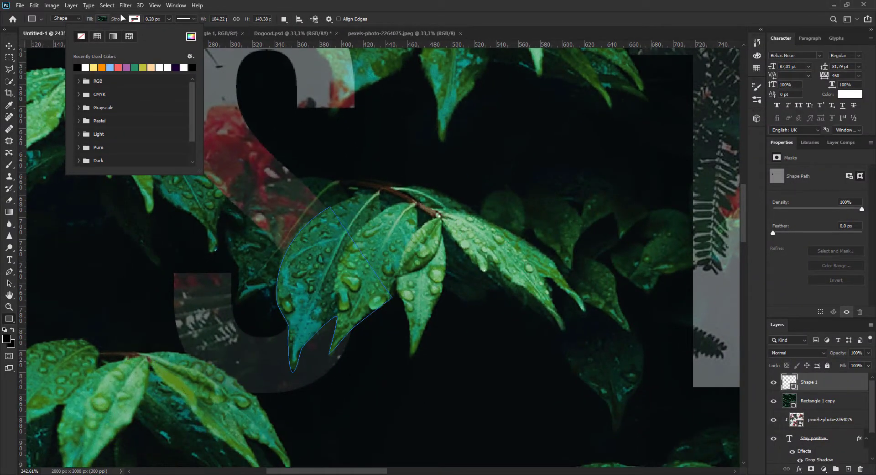
left_click(134, 20)
key("v")
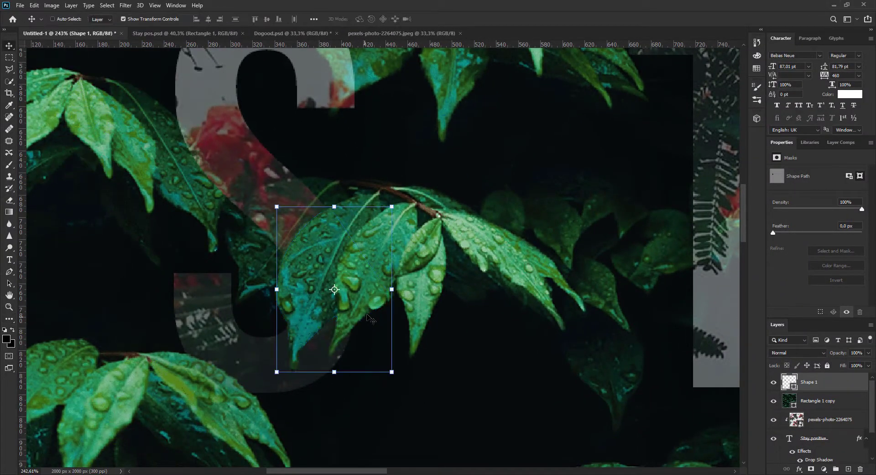
Step: Hide the Rectangle 1 copy layer and check the traced leaves overlapping the letter S up close
scroll(375, 325, "down", 1)
scroll(375, 325, "down", 4)
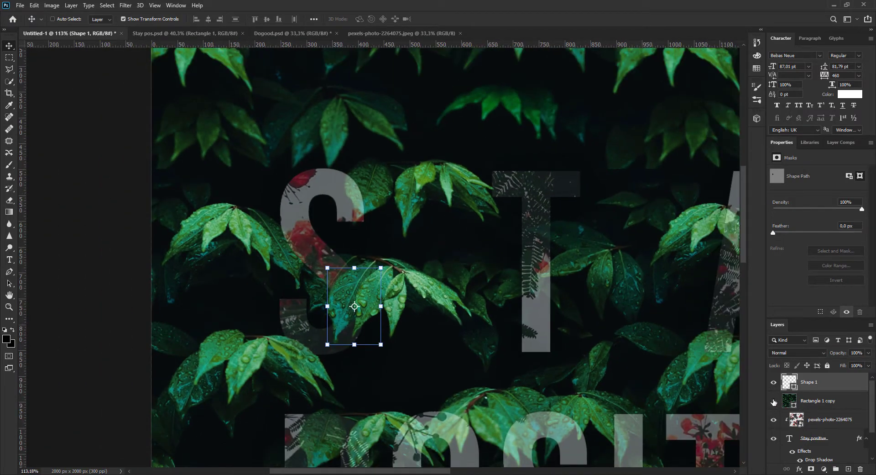
left_click(773, 400)
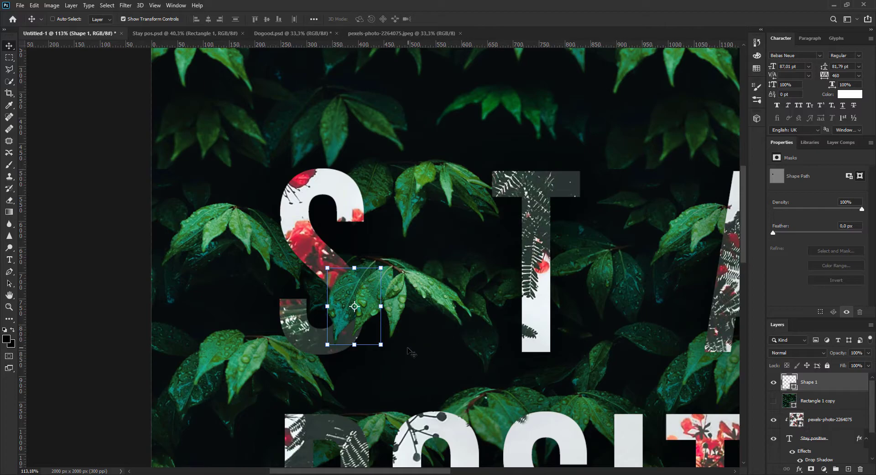
scroll(365, 311, "up", 5)
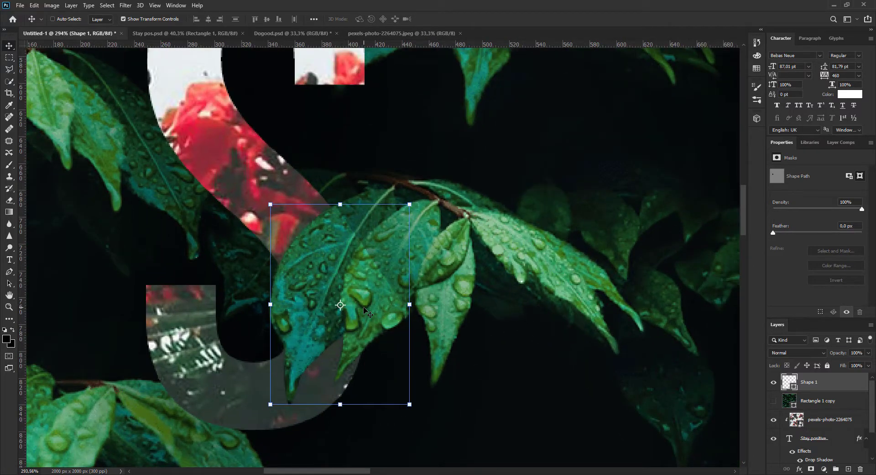
Step: Deselect the traced leaf shape and examine the leaves around the lettering, especially near the S and P, for further overlaps
scroll(395, 343, "down", 8)
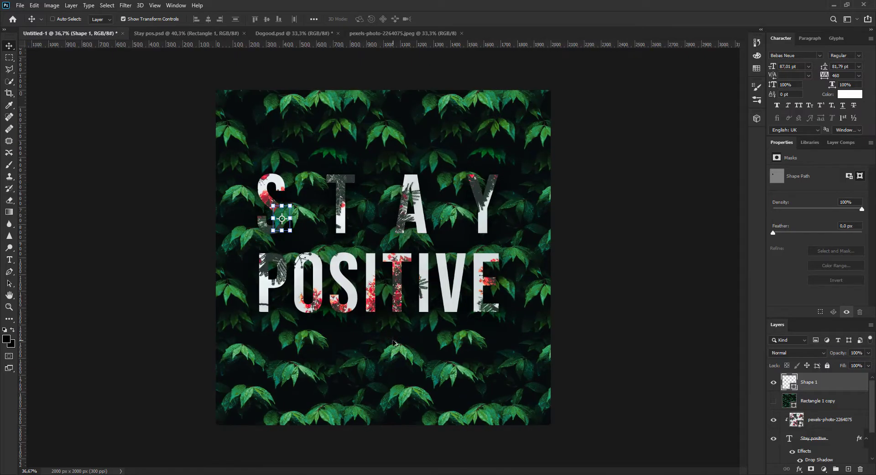
left_click(191, 274)
scroll(319, 234, "up", 2)
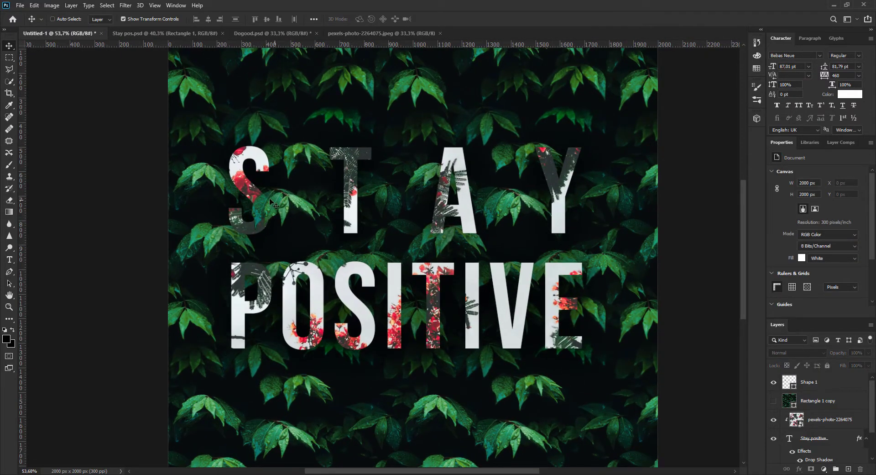
scroll(235, 230, "up", 4)
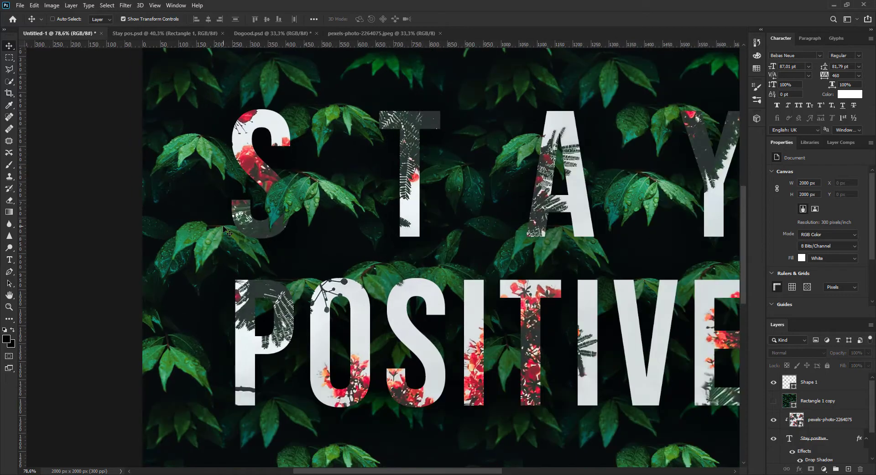
scroll(224, 210, "up", 2)
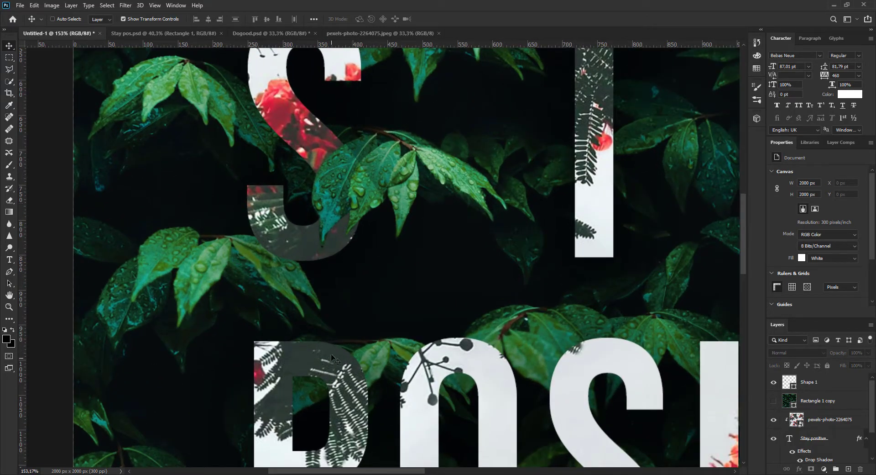
scroll(338, 348, "down", 4)
scroll(338, 347, "down", 2)
left_click_drag(613, 372, 536, 340)
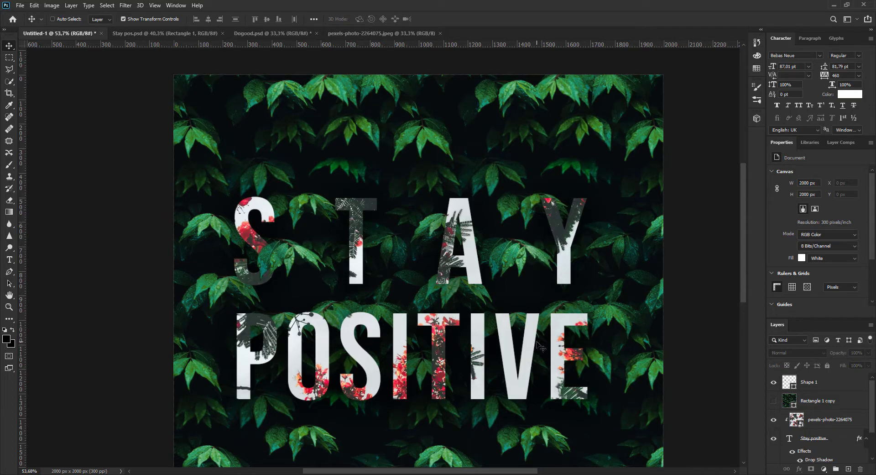
scroll(355, 270, "up", 2)
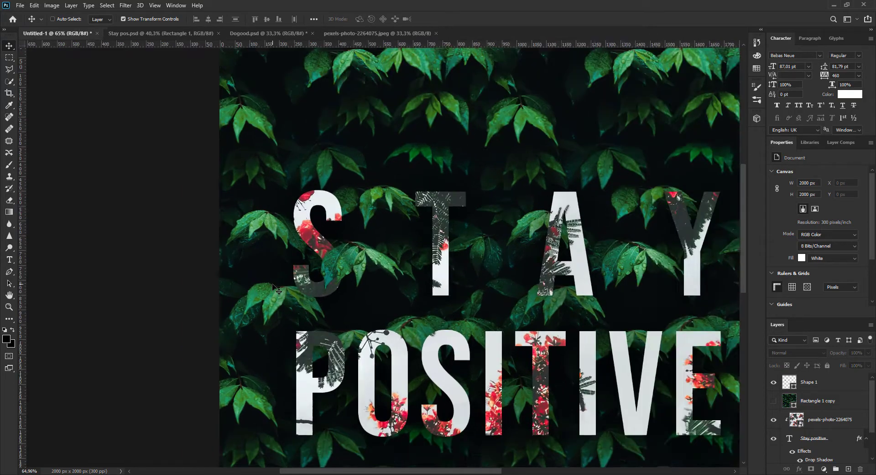
Step: Trace the two-tipped leaf below the letter S and the leaf tip crossing the stem of the T in STAY with the Pen tool
scroll(319, 269, "up", 3)
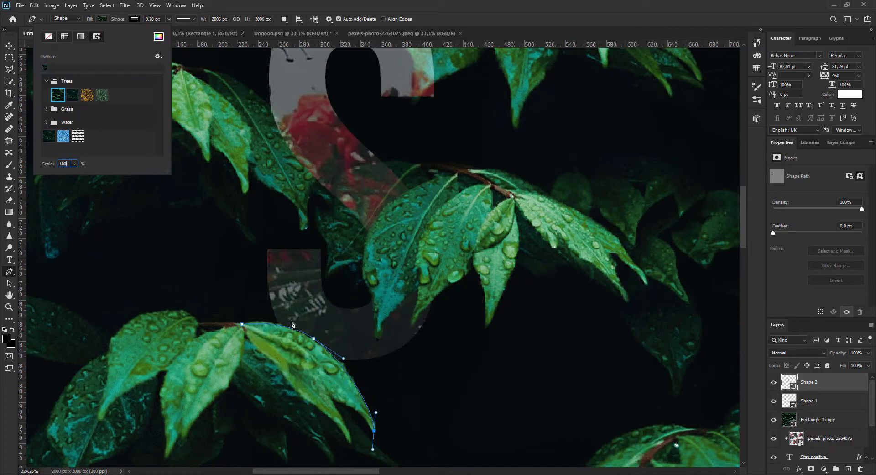
scroll(345, 408, "up", 2)
left_click(323, 336)
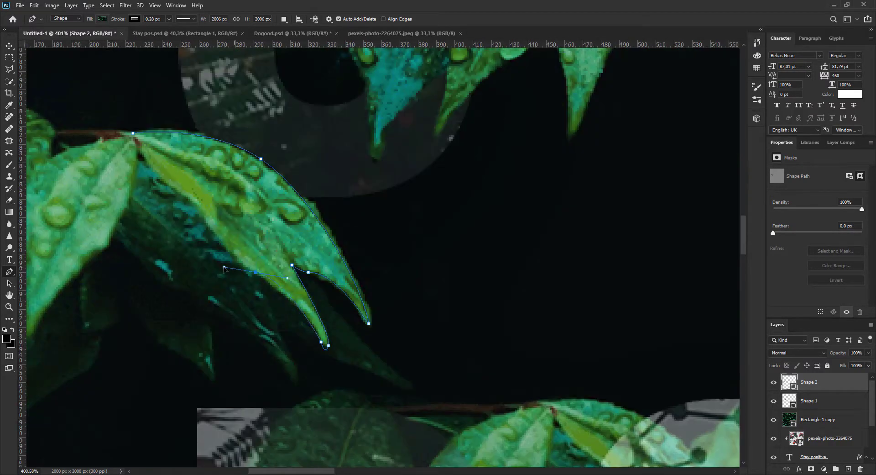
scroll(245, 256, "up", 1)
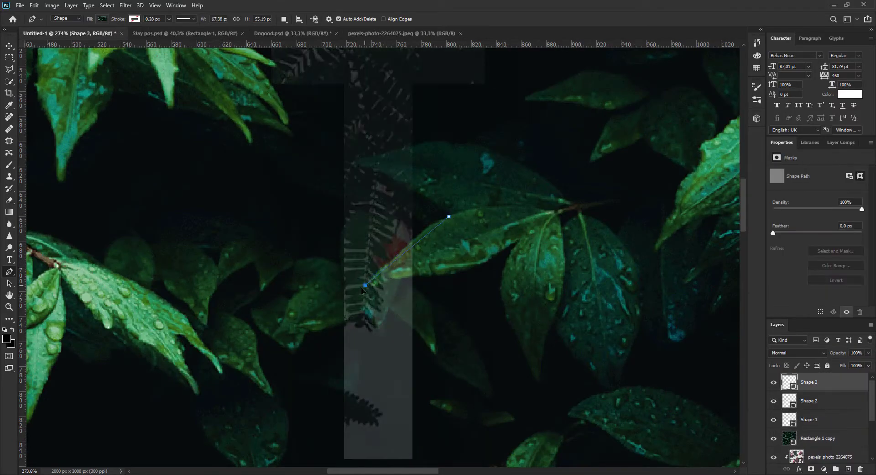
left_click(448, 216)
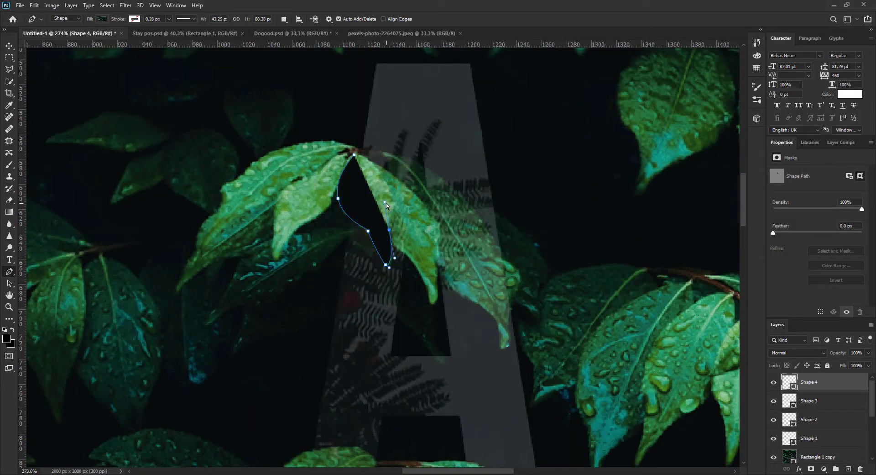
Step: Trace the leaves overlapping the letter A as one shape and fill it with the first green leaf pattern of the Trees group
left_click(426, 294)
left_click(354, 154)
left_click(101, 19)
left_click(59, 92)
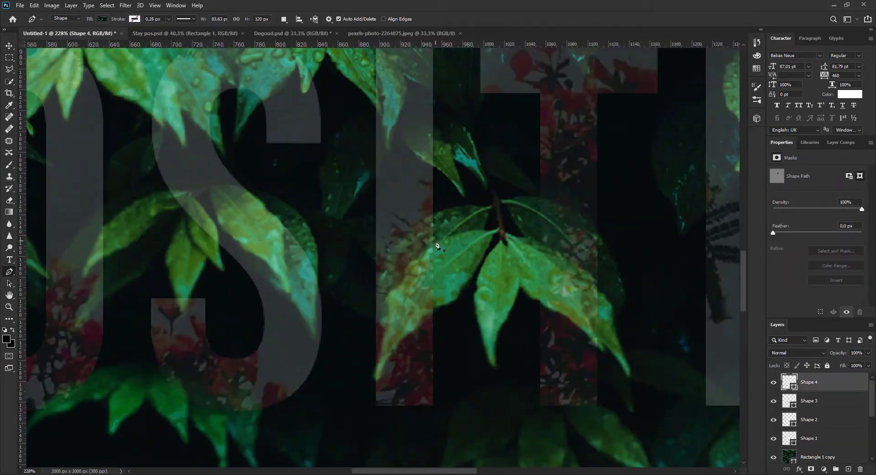
Step: Trace the left leaf of the cluster overlapping the first I of POSITIVE with the Pen tool
left_click(440, 244)
left_click(404, 276)
left_click(387, 294)
left_click(382, 339)
left_click(374, 370)
left_click(394, 348)
left_click(431, 313)
left_click(455, 299)
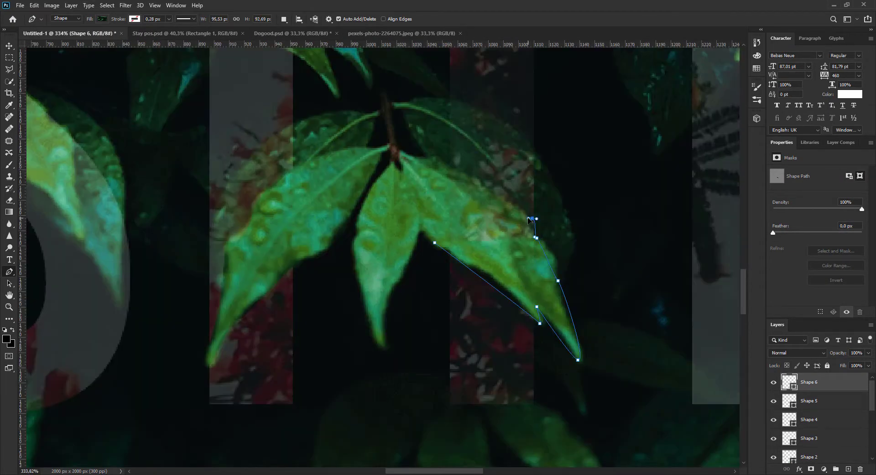
Step: Close the Pen tool outline around the leaf overlapping the T of POSITIVE
left_click(488, 191)
left_click(436, 161)
left_click(434, 242)
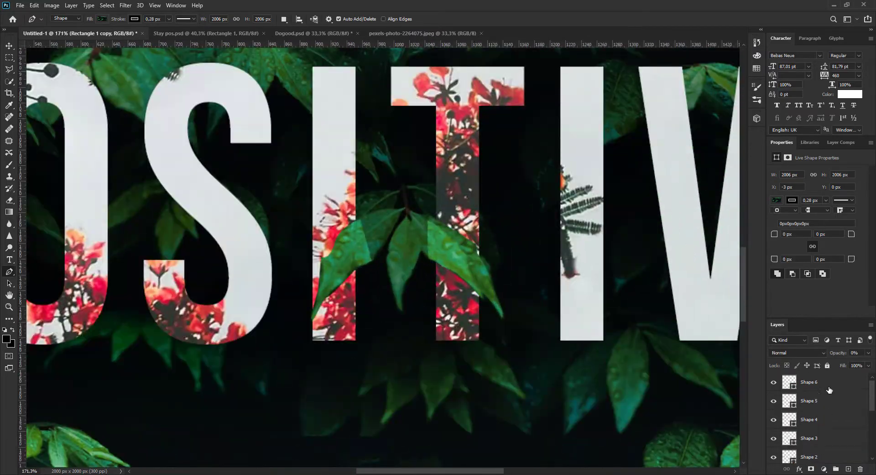
Step: Trace the leaves overlapping the P and O of POSITIVE as pattern-filled shapes with the Pen tool
left_click(797, 352)
left_click(778, 357)
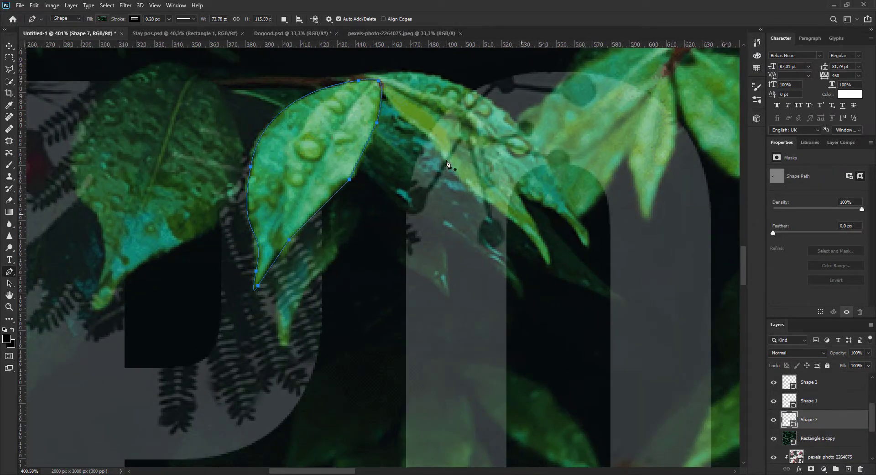
left_click(488, 203)
left_click(550, 265)
left_click(588, 244)
left_click(565, 211)
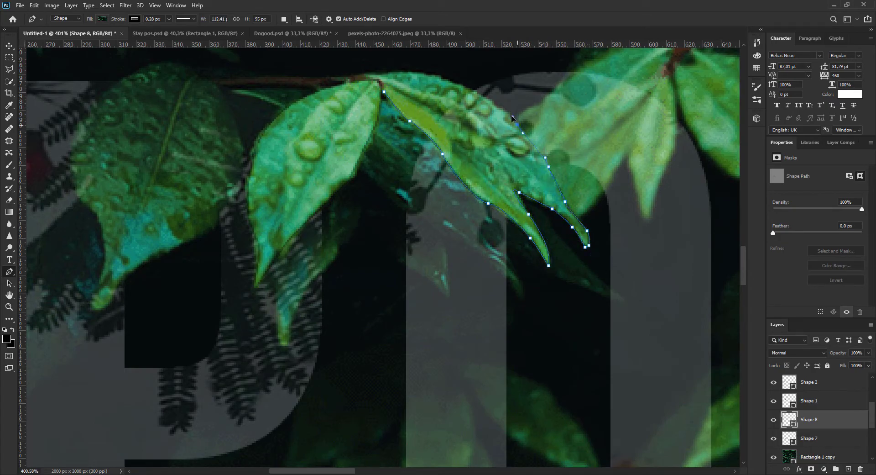
left_click(101, 19)
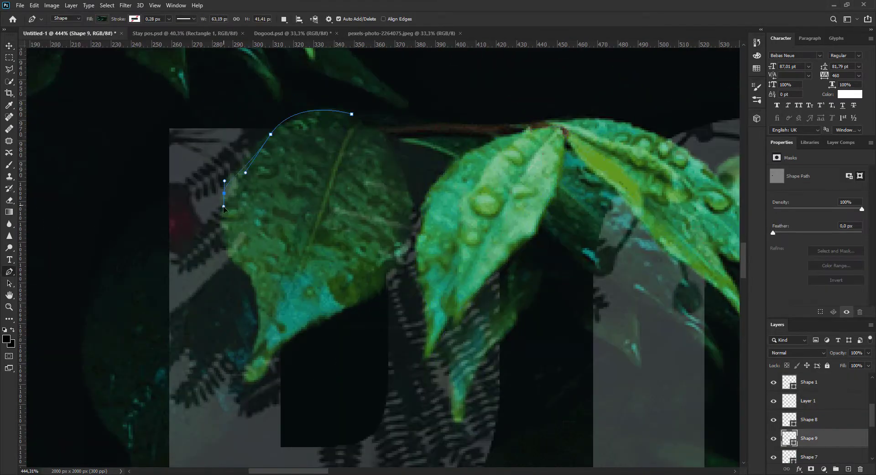
left_click(257, 352)
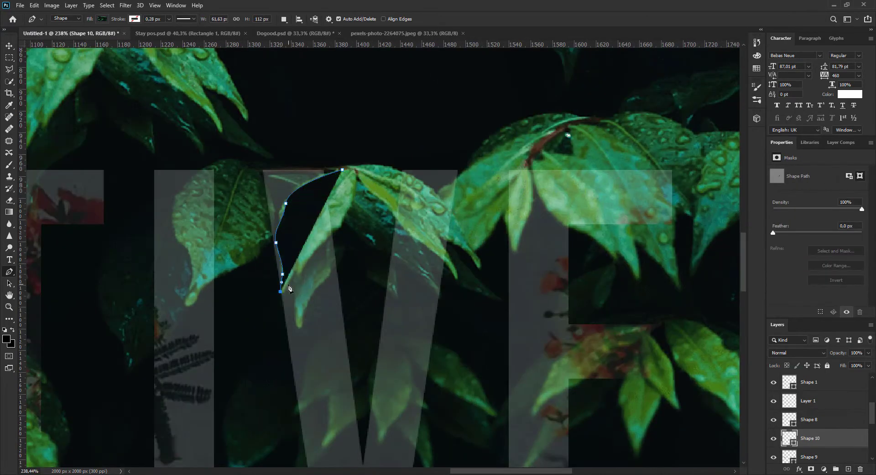
Step: Trace the leaves overlapping the V of POSITIVE with the Pen tool, following both the narrow leaf and the two-tipped leaf
left_click(341, 225)
left_click(356, 171)
left_click(372, 192)
scroll(385, 194, "up", 6)
left_click(403, 233)
left_click(489, 308)
left_click(512, 345)
left_click(479, 272)
left_click_drag(550, 324, 563, 360)
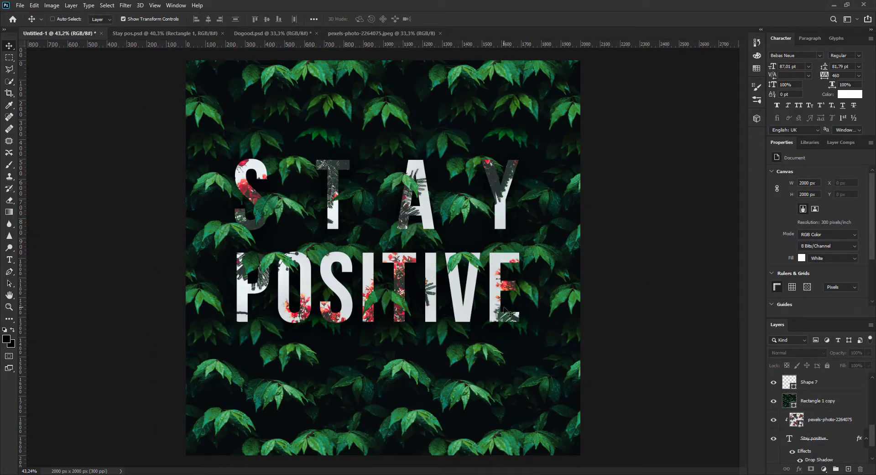
Step: Select all traced leaf layers from Shape 6 down to Shape 7 in the layer stack
scroll(473, 288, "up", 2)
scroll(178, 272, "down", 1)
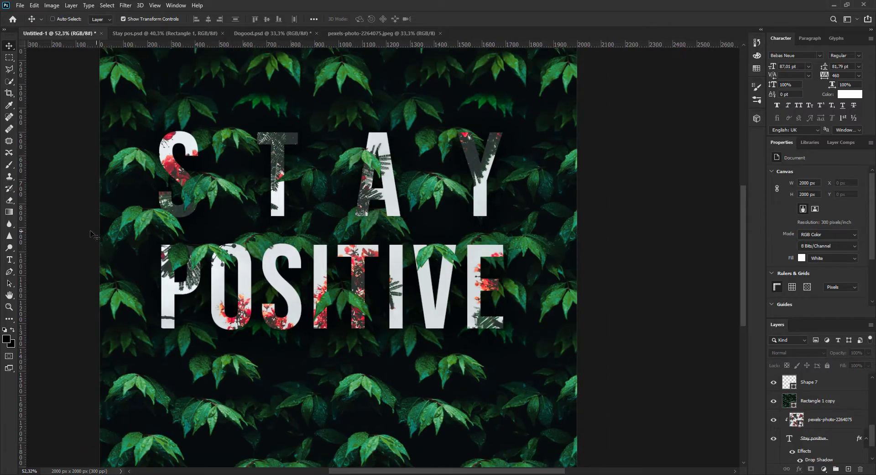
scroll(96, 235, "up", 2)
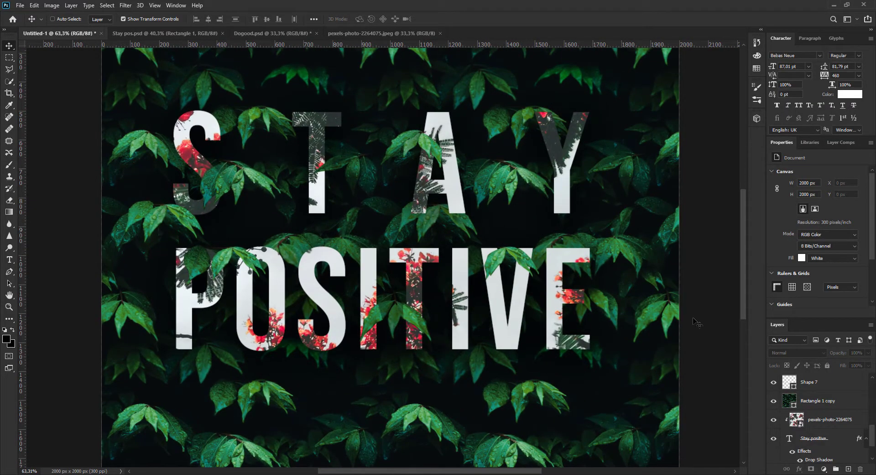
scroll(812, 414, "up", 3)
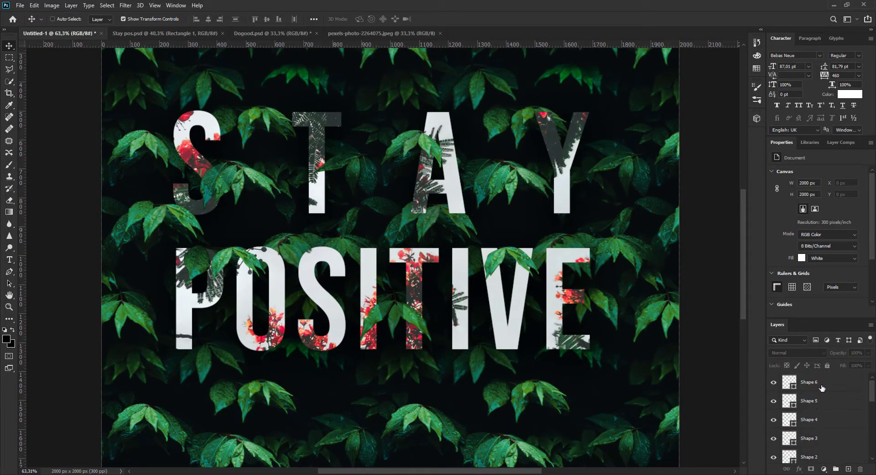
left_click(821, 386)
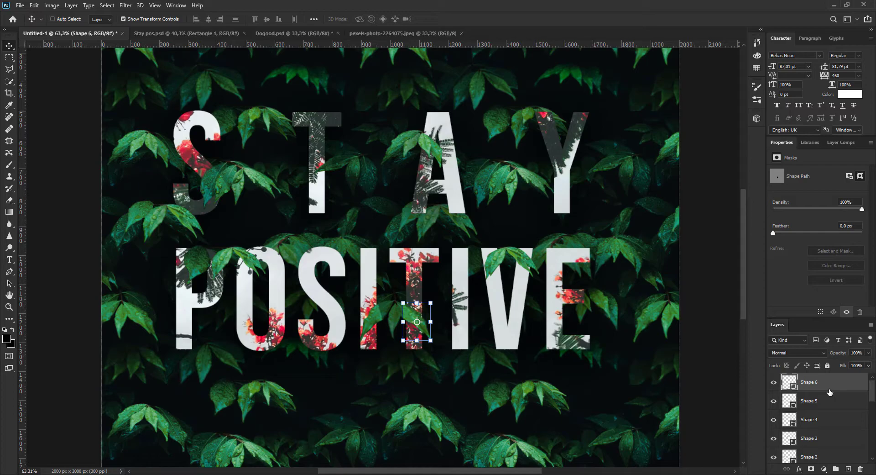
scroll(845, 396, "down", 5)
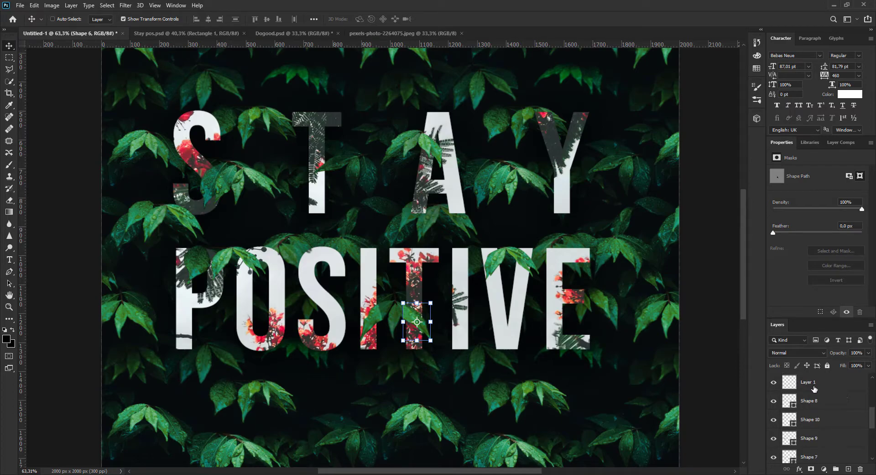
scroll(821, 414, "down", 1)
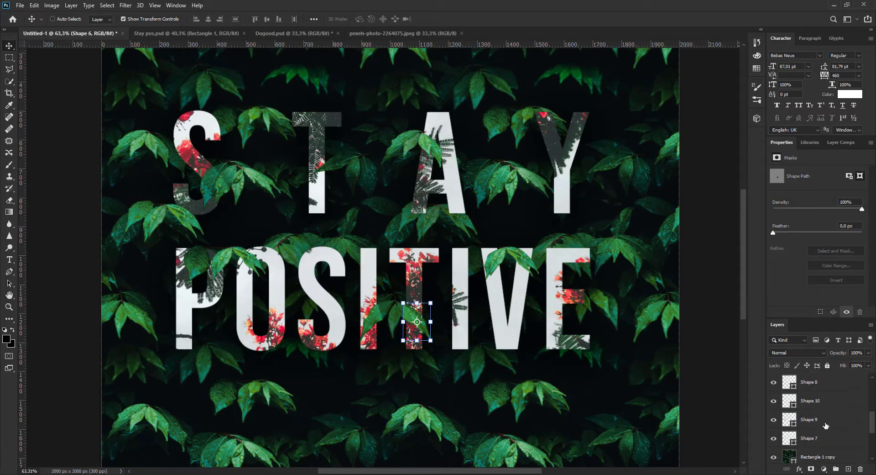
left_click(825, 441, "shift")
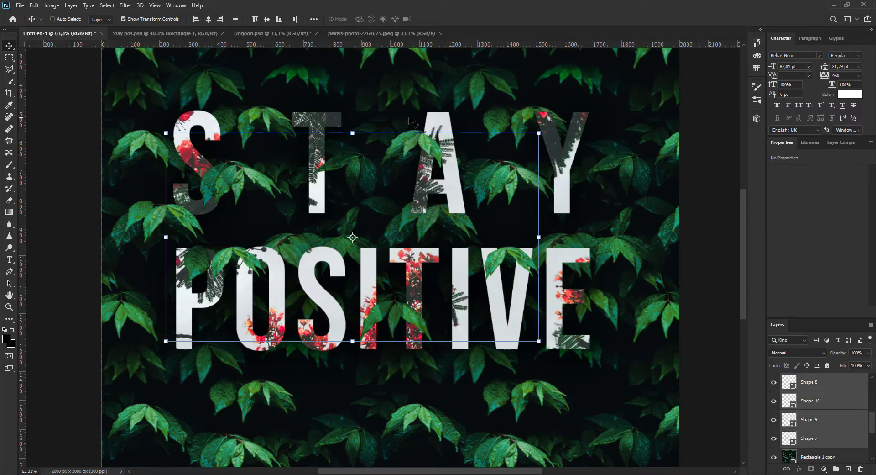
Step: Activate the Rectangle tool and review the pattern fill and stroke options of the selected leaf shapes
key("u")
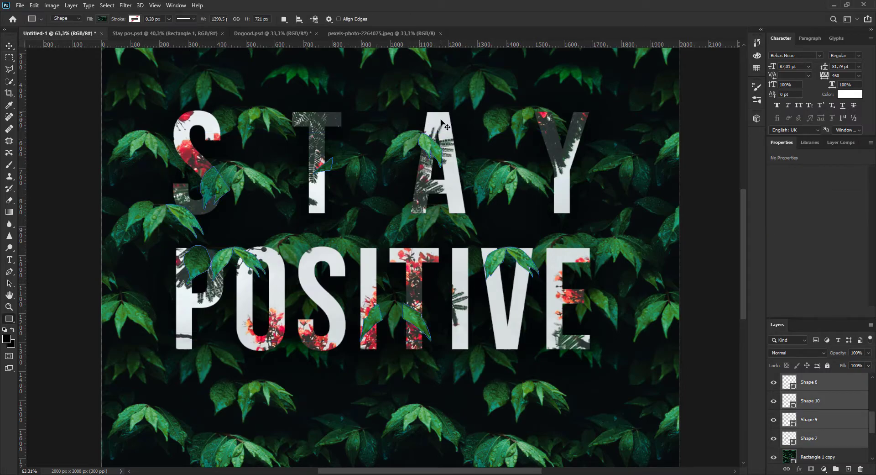
left_click(102, 19)
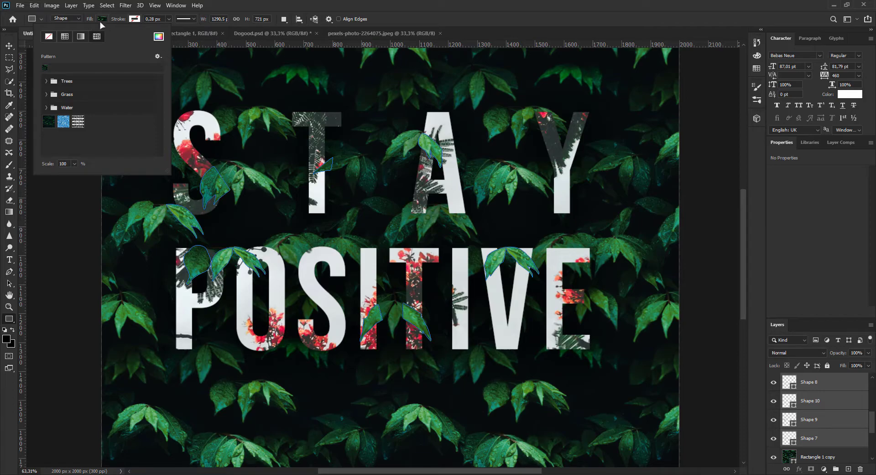
left_click(110, 28)
left_click(134, 18)
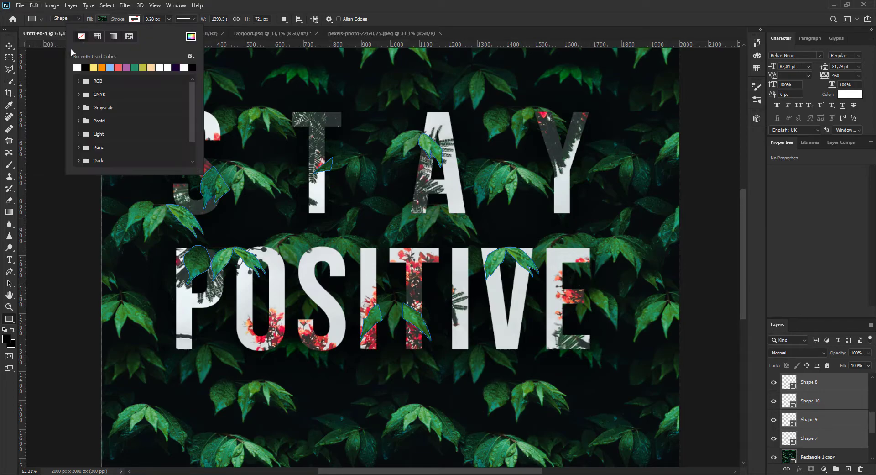
left_click(102, 19)
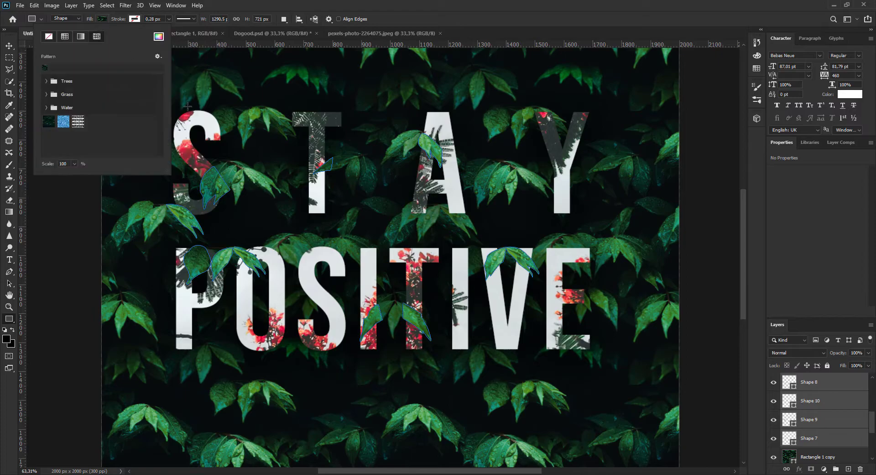
left_click(101, 28)
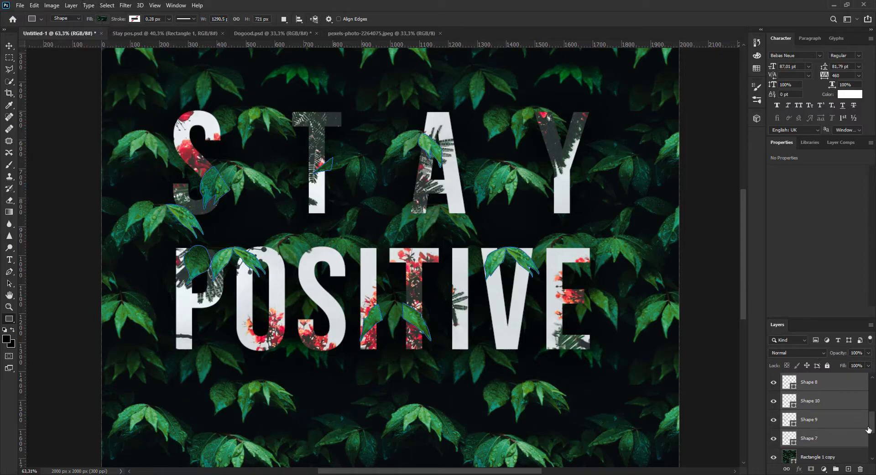
Step: Replace the multiple selection with the Shape 6 layer alone and look through the layer stack down to the text layer
left_click(817, 437)
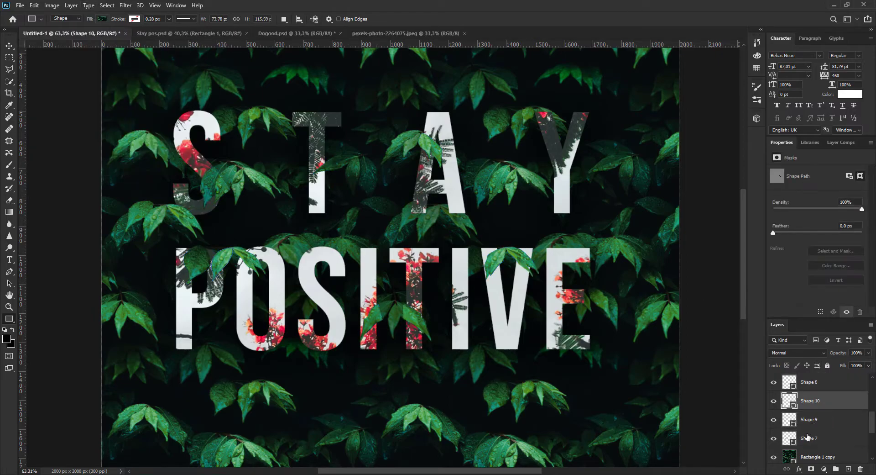
scroll(803, 420, "down", 2)
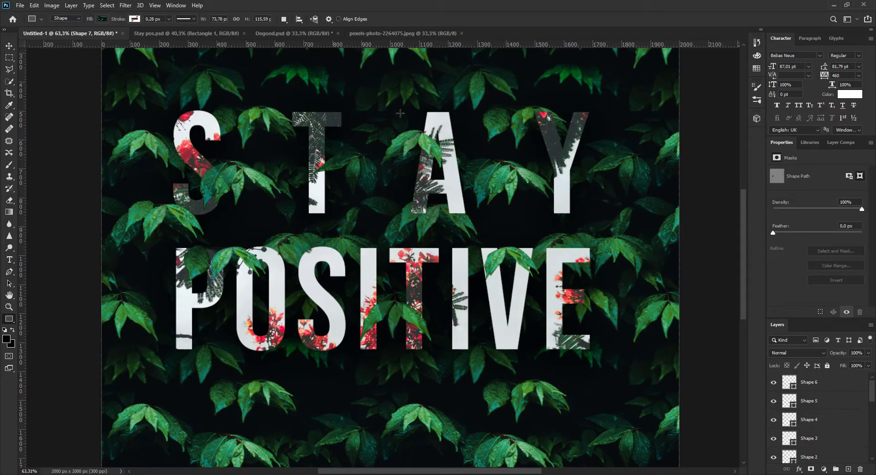
scroll(845, 391, "up", 2)
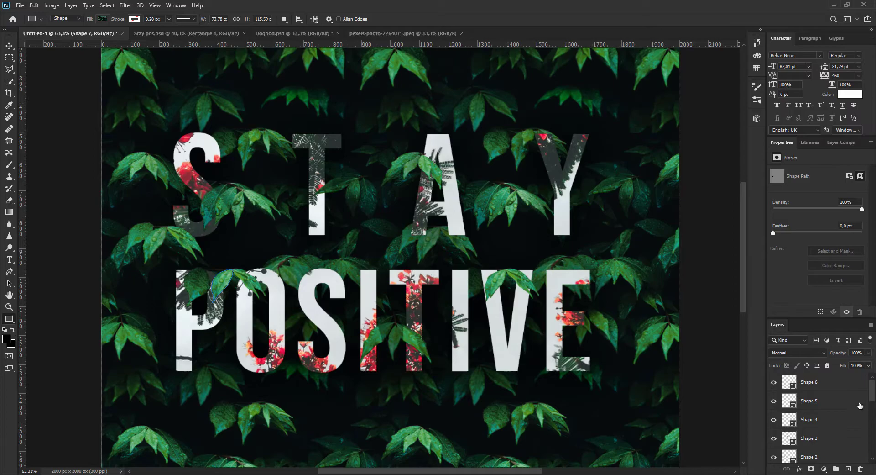
left_click(845, 391)
scroll(839, 397, "down", 4)
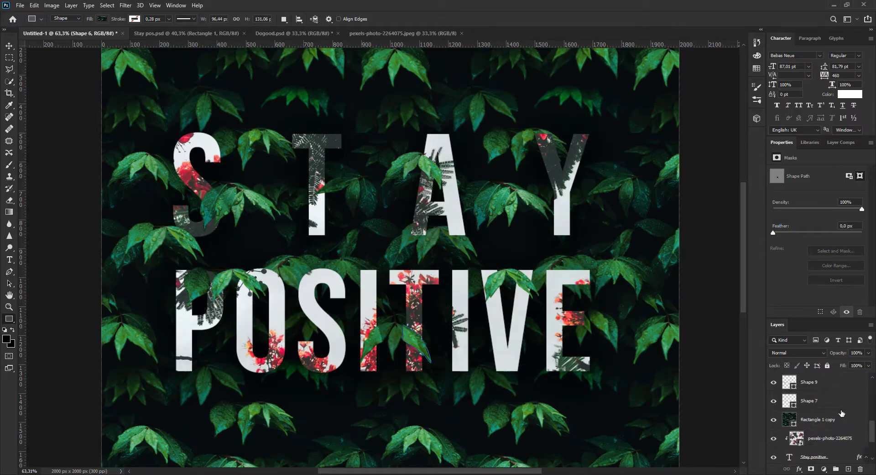
scroll(833, 404, "down", 3)
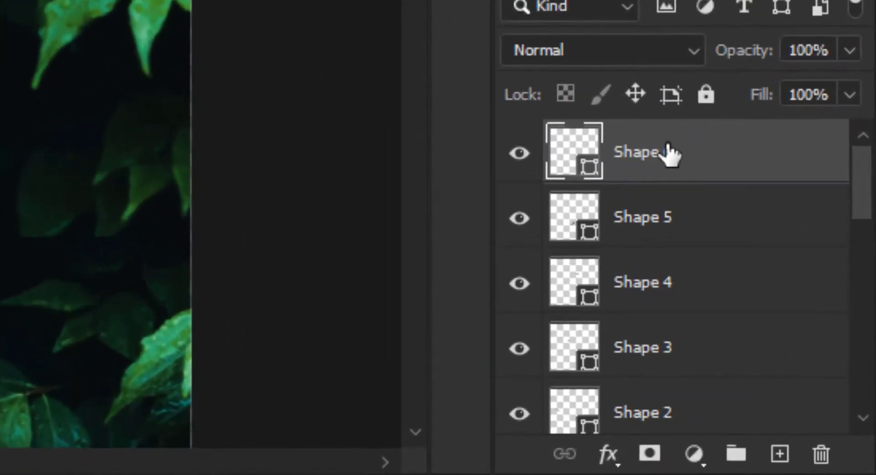
Step: Select all traced leaf layers from Shape 6 down to Shape 7 and put them in one group
scroll(819, 410, "up", 4)
scroll(670, 319, "down", 5)
scroll(666, 304, "up", 2)
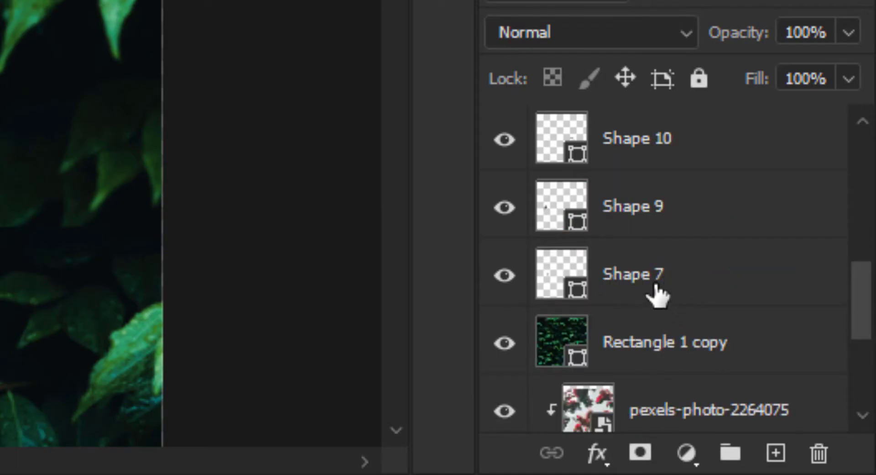
left_click(650, 285, "shift")
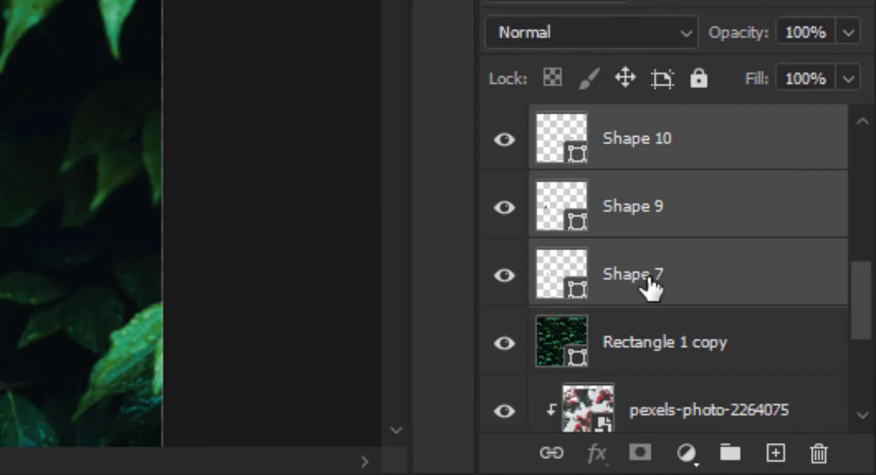
scroll(657, 287, "up", 3)
scroll(639, 251, "down", 3)
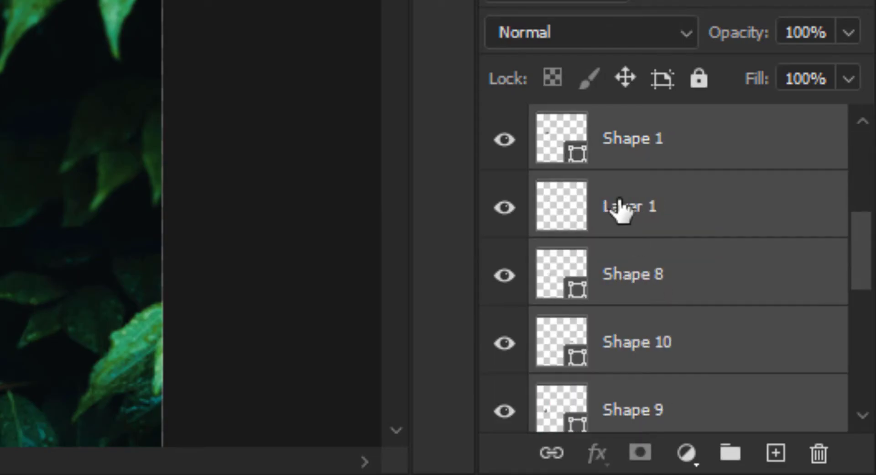
scroll(620, 210, "up", 1)
key("ctrl+g")
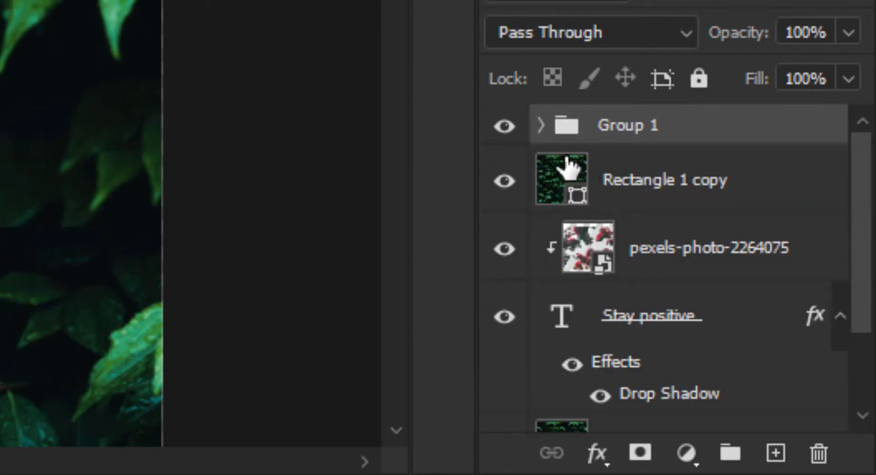
Step: Hide and show Group 1 to compare the lettering with and without the overlapping leaves
left_click(504, 126)
left_click(616, 232)
left_click(616, 232)
left_click(616, 232)
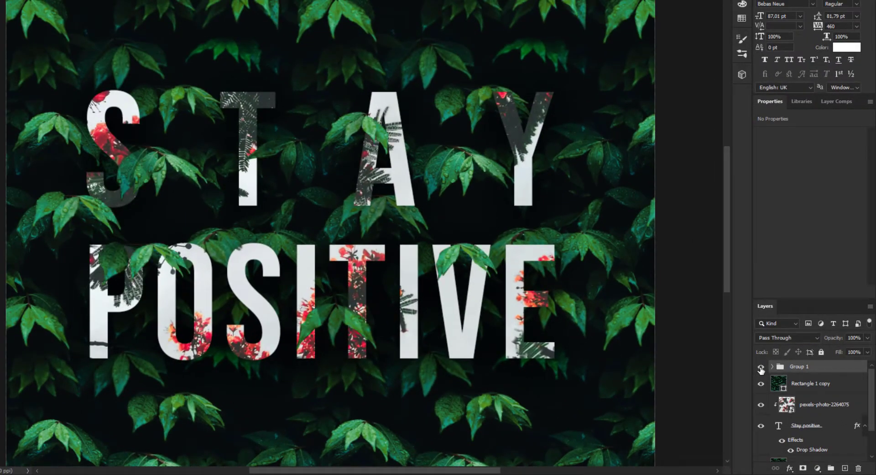
left_click(761, 368)
left_click(761, 367)
Step: Add a new empty layer directly below Group 1 and adjust the Brush tool's opacity
left_click(844, 468)
left_click_drag(814, 375, 800, 395)
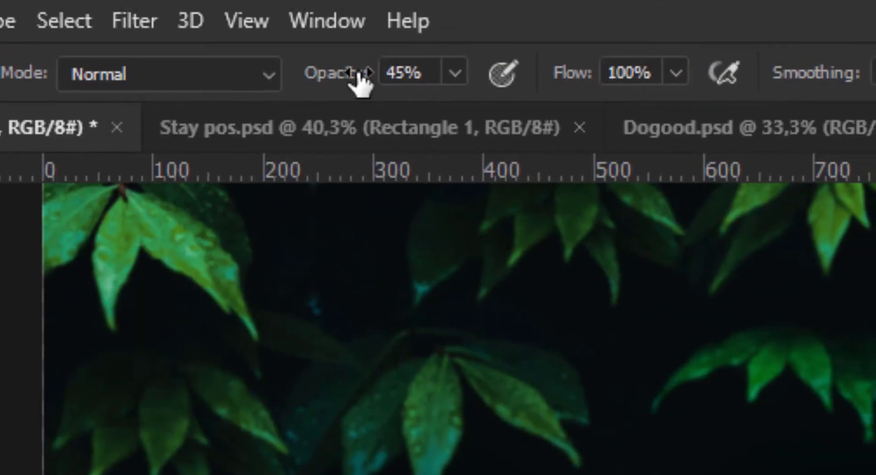
mouse_move(358, 82)
left_mouse_down()
mouse_move(368, 84)
mouse_move(356, 78)
left_mouse_up()
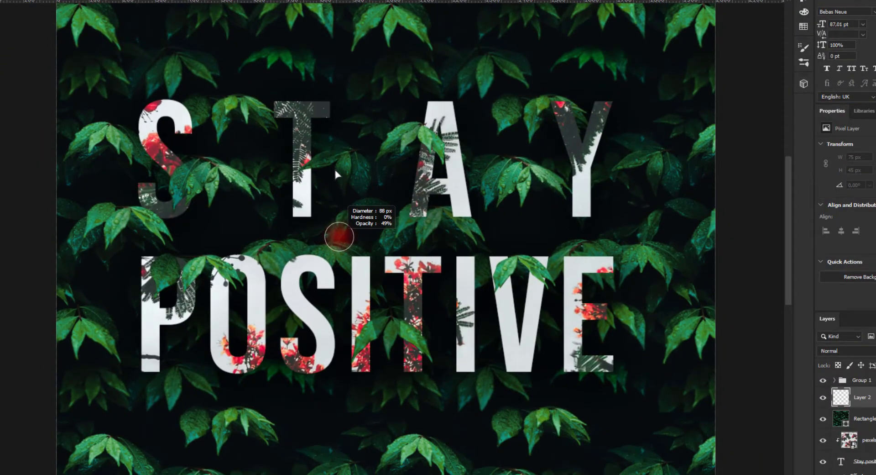
Step: Paint soft dark shadows on the new layer beneath the leaves overlapping STAY and the V of POSITIVE
scroll(156, 170, "up", 3)
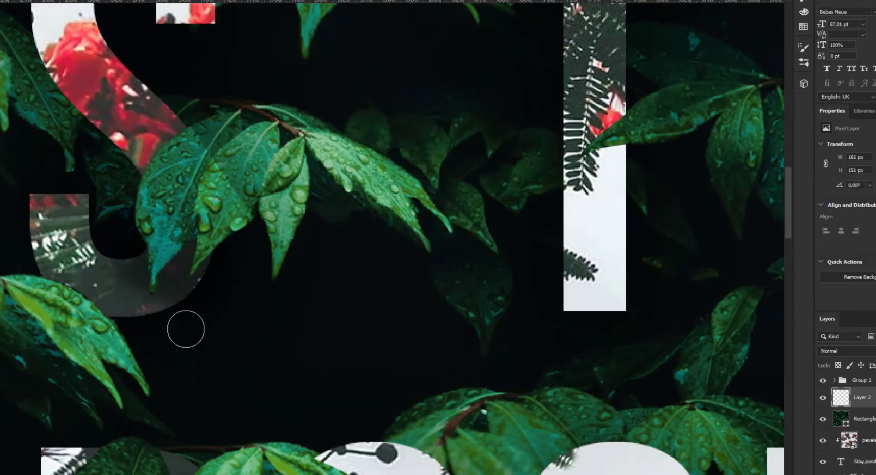
scroll(245, 363, "down", 2)
scroll(387, 319, "right", 5)
scroll(498, 174, "up", 2)
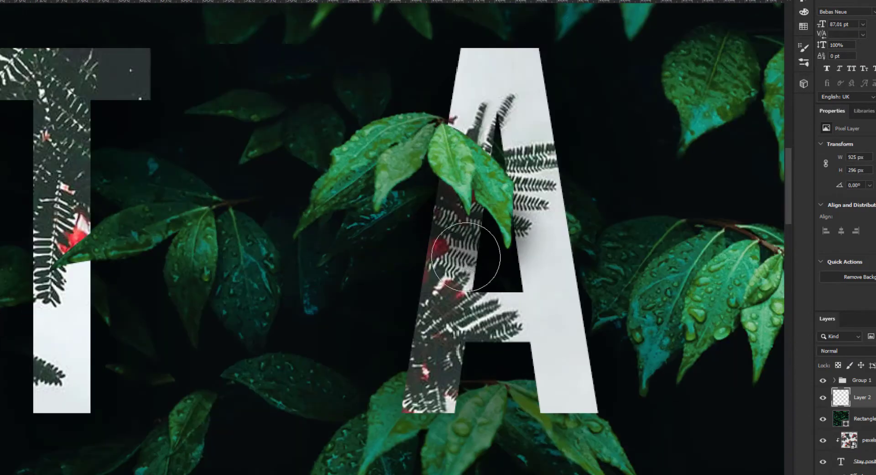
scroll(497, 173, "down", 2)
scroll(545, 289, "down", 5)
scroll(545, 288, "right", 3)
scroll(545, 288, "up", 2)
left_click_drag(528, 274, 401, 342)
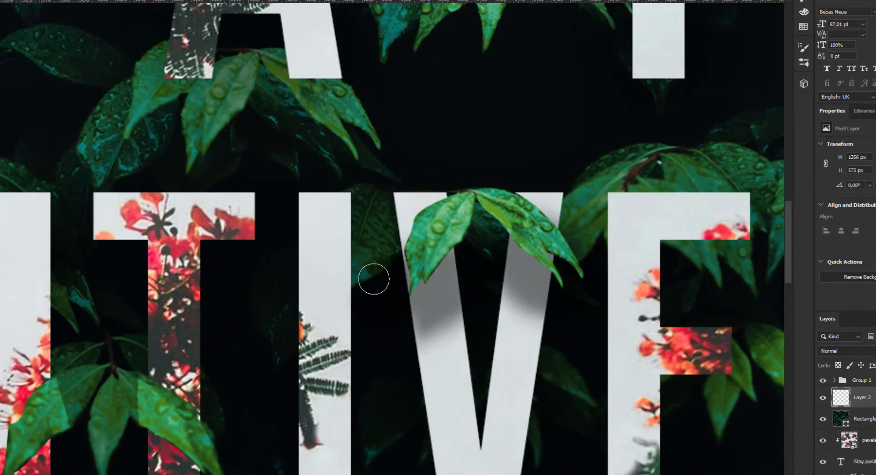
Step: Paint soft shadows beneath the leaves overlapping the P and O of POSITIVE
scroll(445, 388, "left", 10)
scroll(445, 388, "down", 1)
mouse_move(335, 225)
left_mouse_down()
mouse_move(349, 209)
mouse_move(432, 208)
mouse_move(388, 278)
left_mouse_up()
left_click_drag(222, 218, 117, 303)
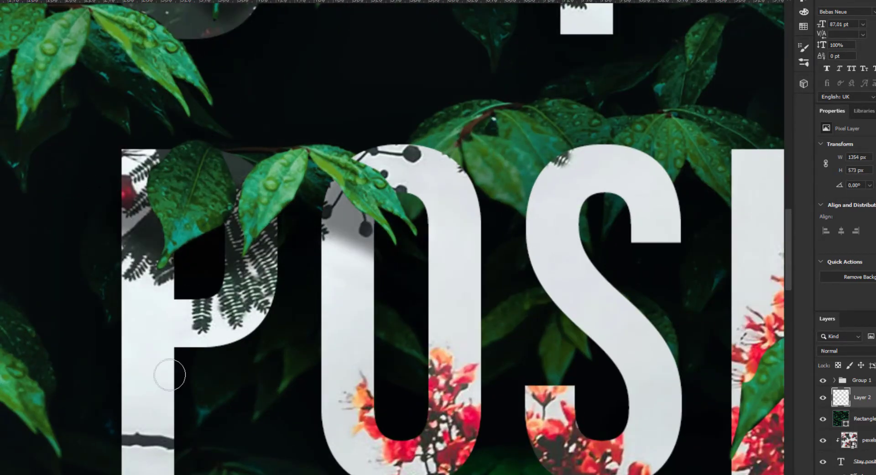
Step: Paint soft shadows beneath the leaf crossing the first I and the T of POSITIVE
scroll(470, 417, "right", 10)
scroll(470, 416, "down", 1)
left_click_drag(369, 341, 332, 365)
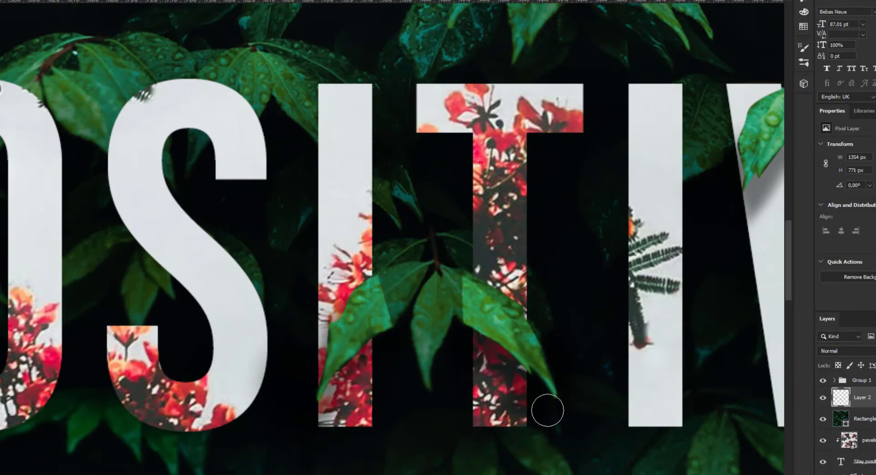
left_click_drag(479, 385, 475, 440)
scroll(446, 447, "down", 2)
scroll(402, 282, "right", 5)
scroll(403, 282, "down", 3)
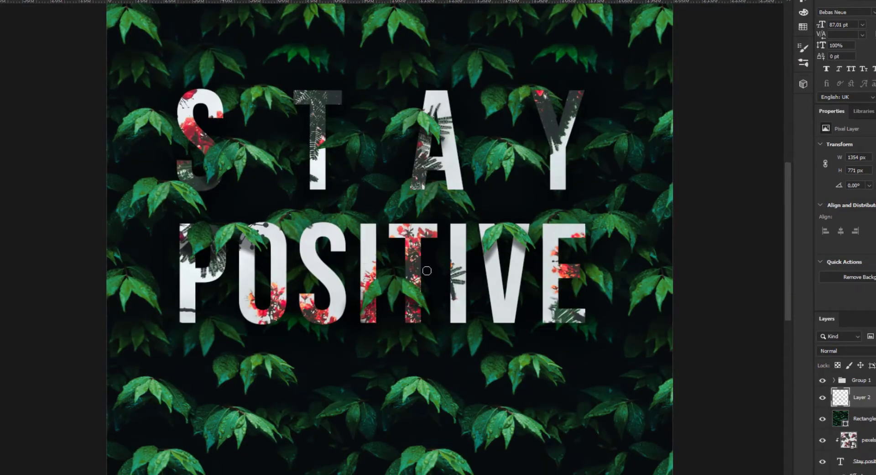
scroll(366, 210, "up", 2)
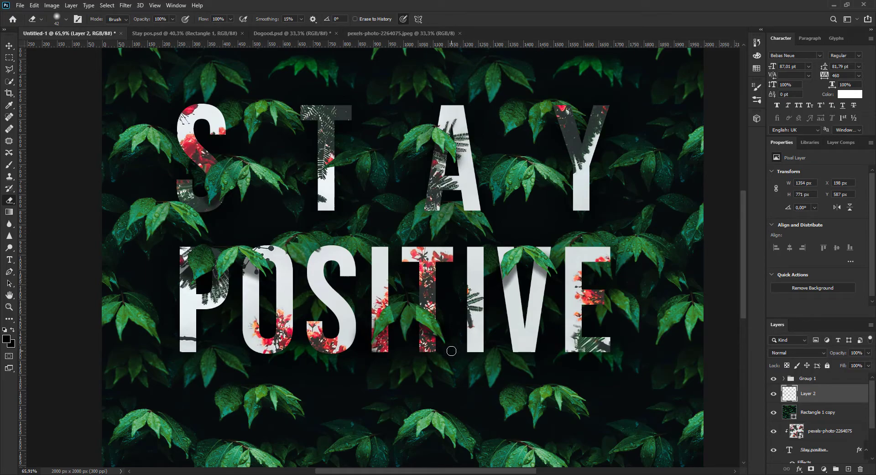
scroll(438, 342, "up", 9)
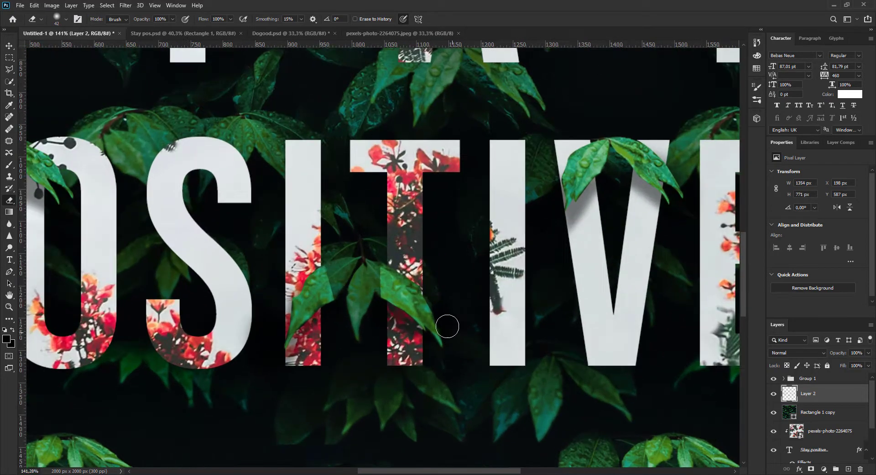
scroll(374, 250, "up", 2)
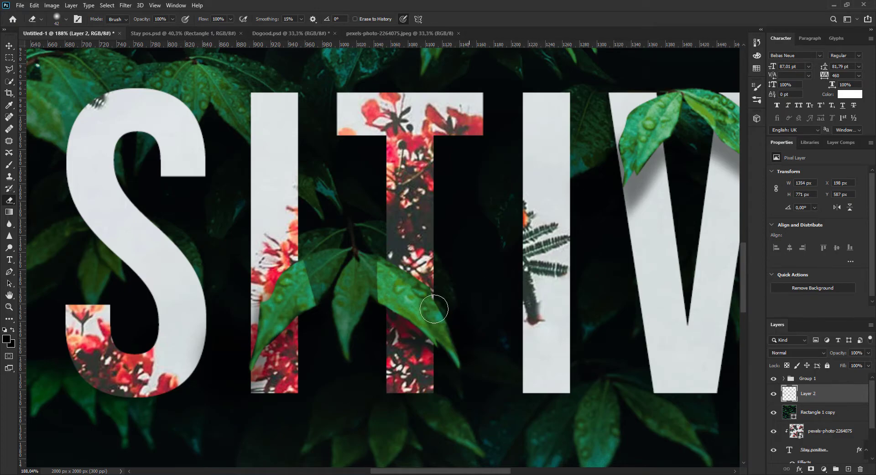
Step: Select Group 1 with the Move tool active and change the workspace to Photography
left_click_drag(232, 44, 232, 422)
key("v")
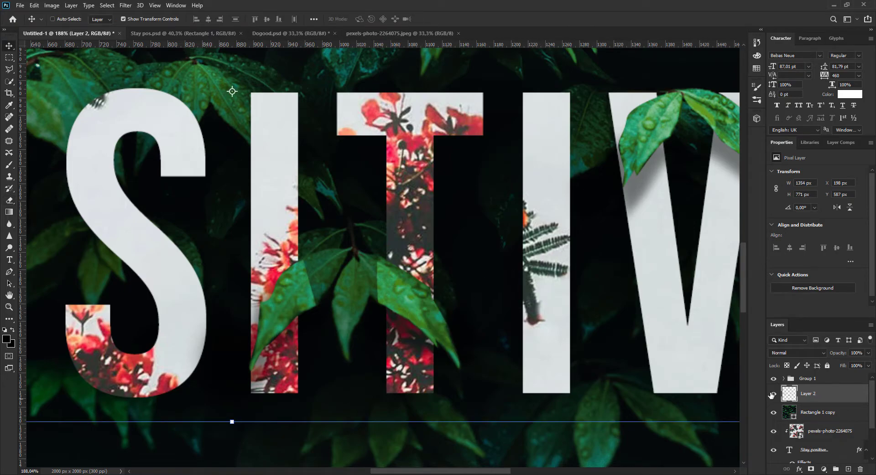
left_click(832, 382)
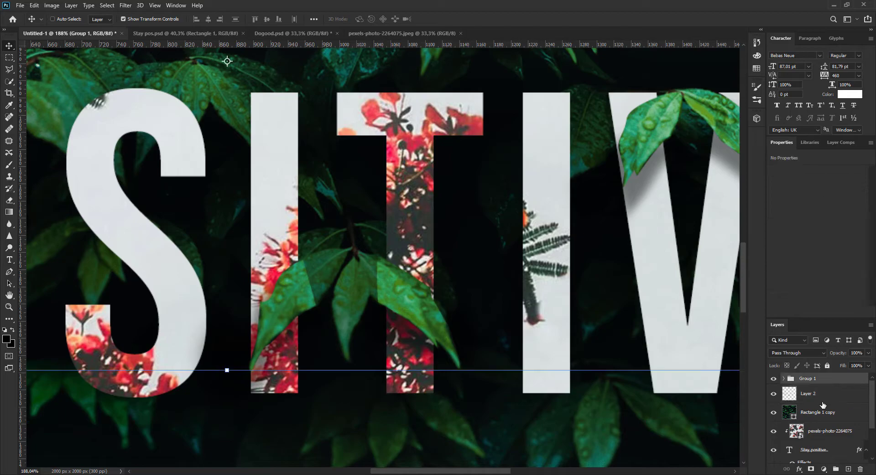
left_click(856, 18)
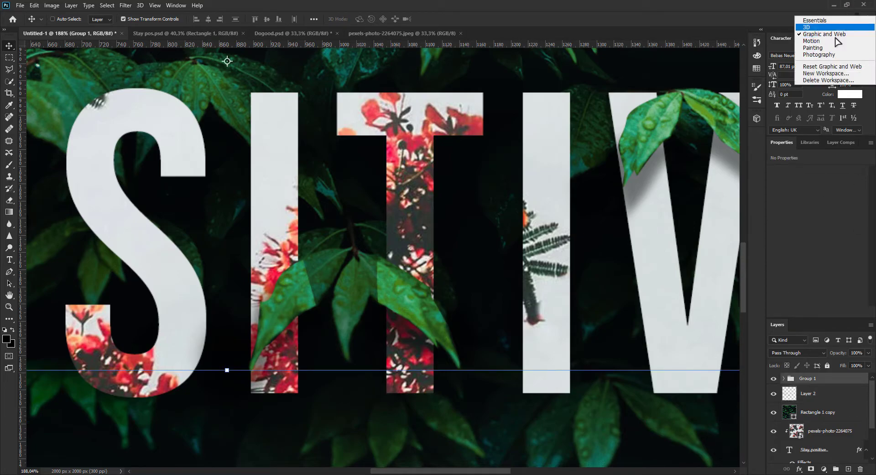
left_click(816, 55)
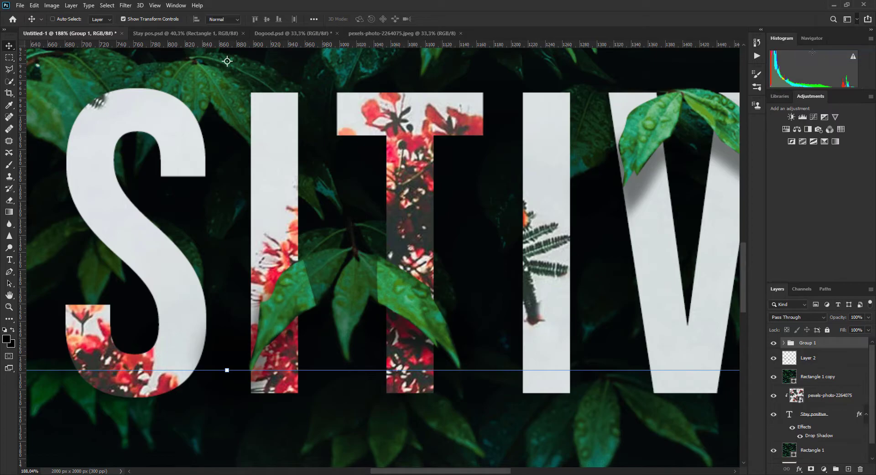
Step: Add a Curves adjustment clipped to Group 1 and pull the RGB curve down at input 77 and in the highlights to darken the leaves
left_click(814, 118)
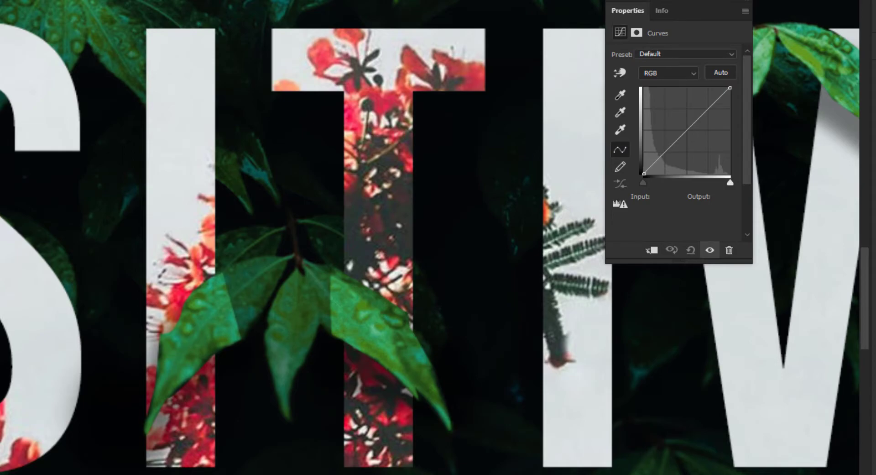
right_click(874, 319)
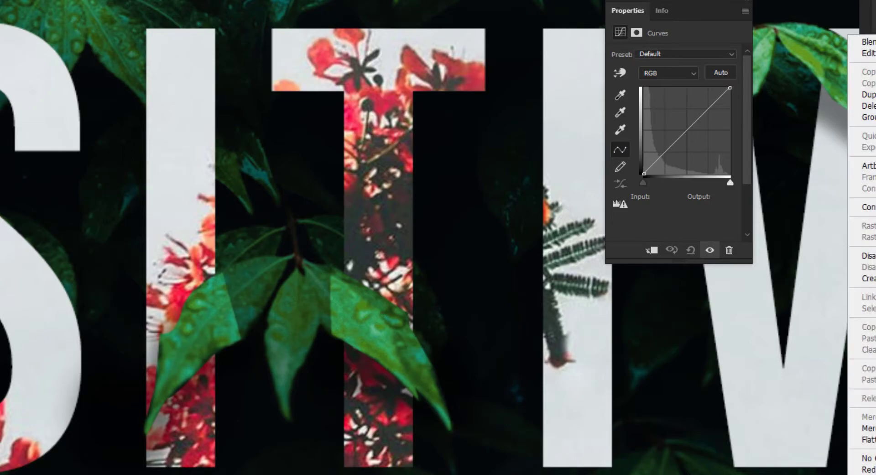
left_click(869, 277)
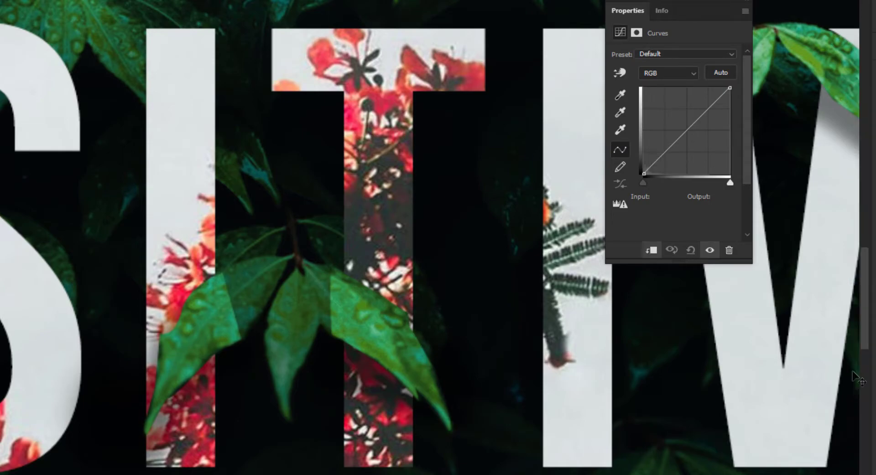
left_click_drag(674, 148, 670, 160)
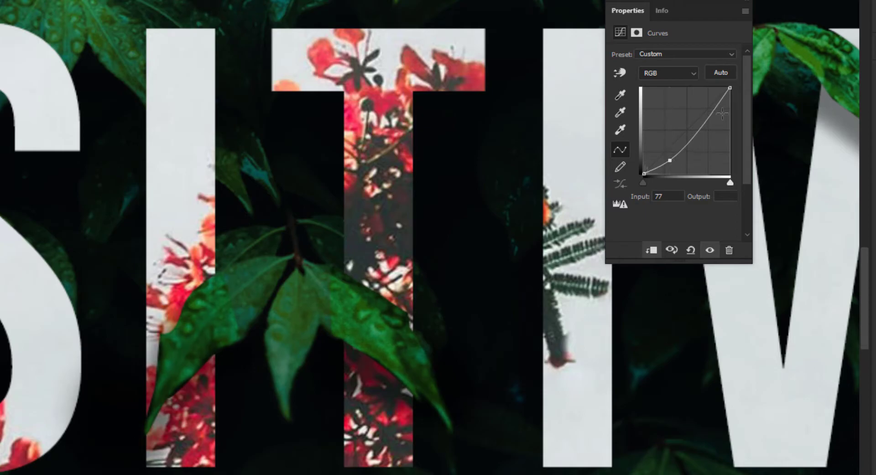
left_click_drag(724, 99, 725, 101)
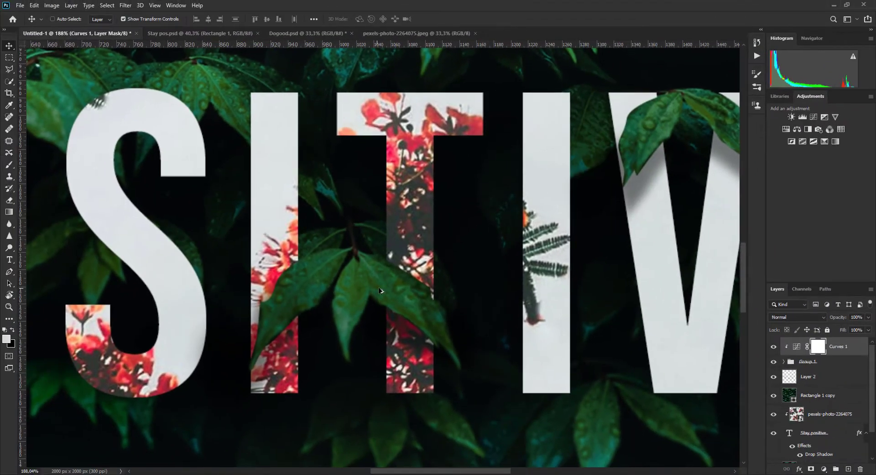
Step: Examine the darkened leaves overlapping the letters of STAY and POSITIVE closely, with the Eraser tool ready
scroll(411, 232, "up", 2)
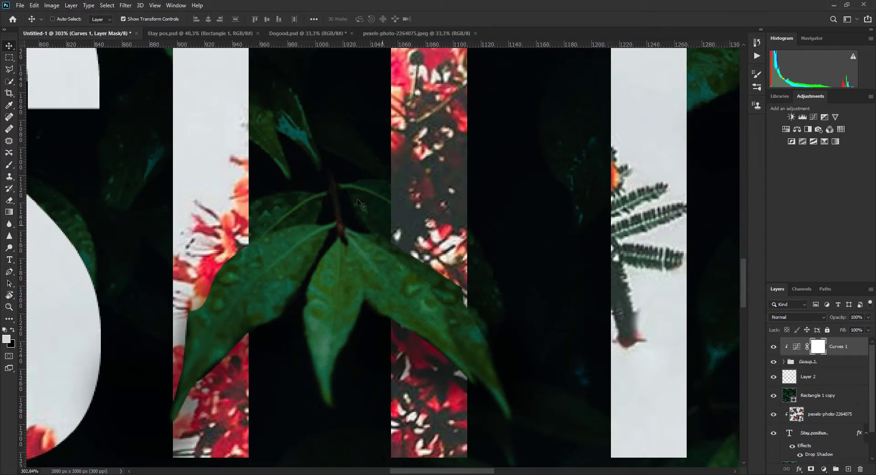
scroll(383, 337, "down", 5)
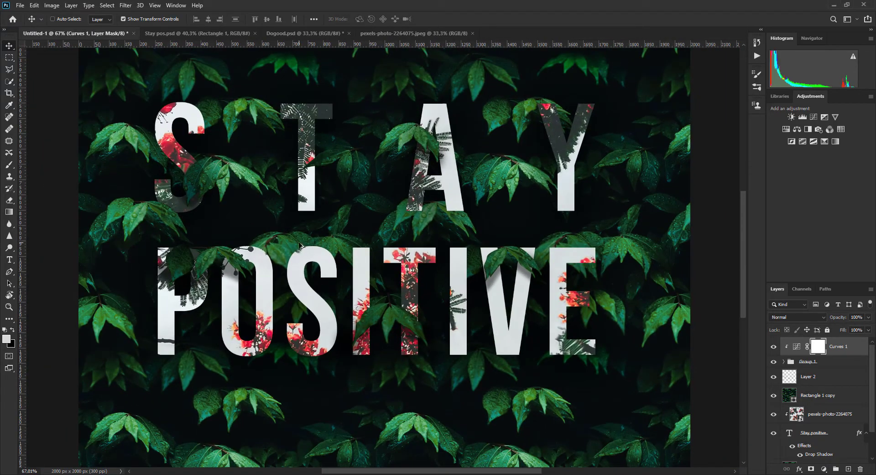
scroll(290, 240, "up", 4)
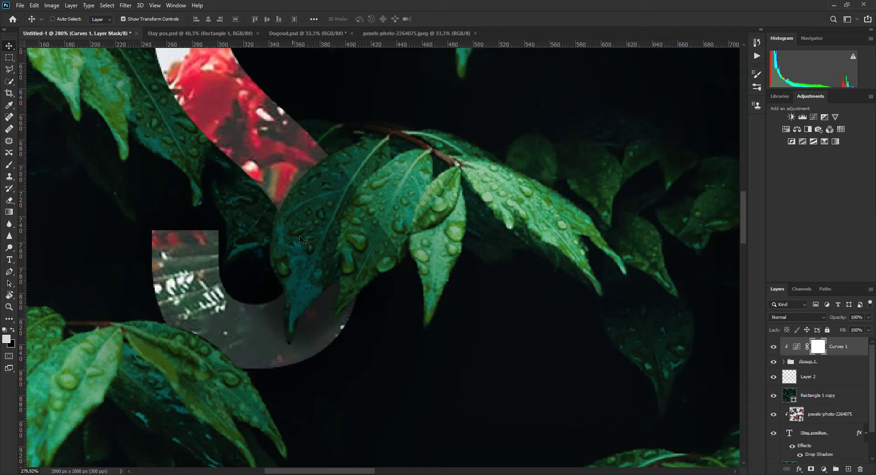
scroll(354, 266, "down", 2)
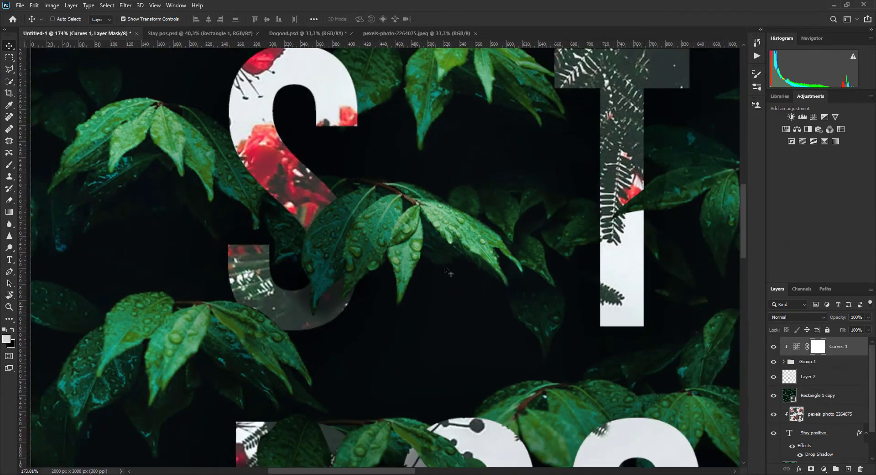
key("e")
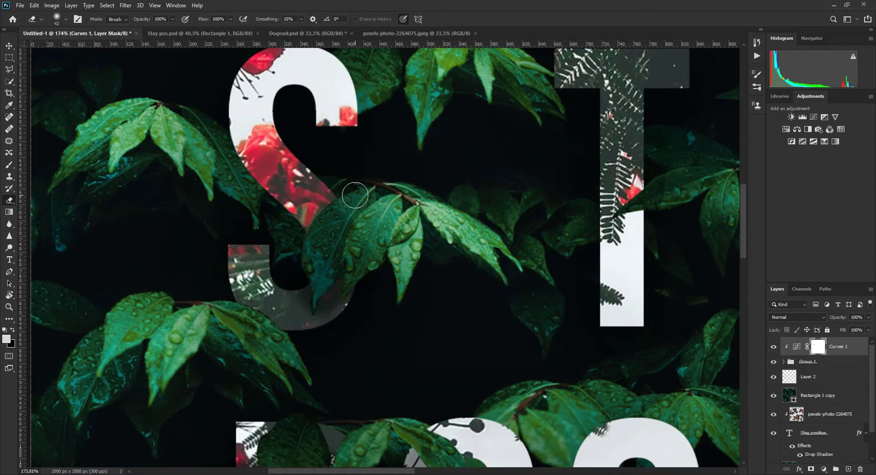
right_click(355, 196, "alt")
scroll(372, 262, "up", 3)
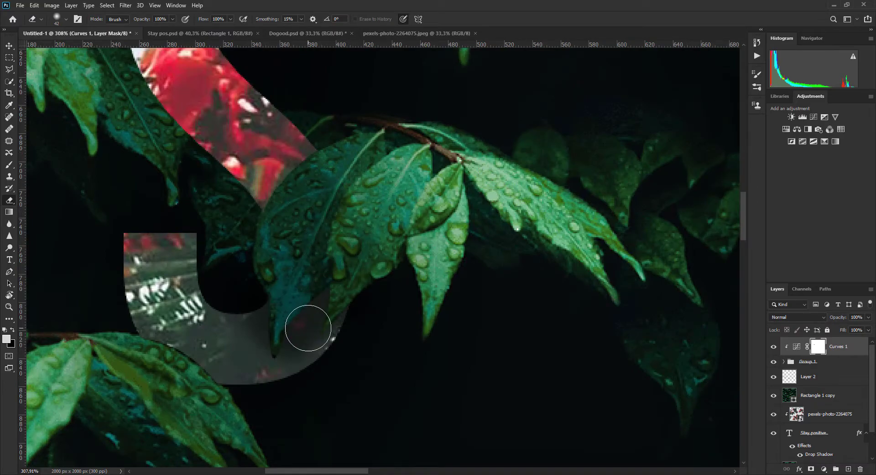
scroll(310, 329, "down", 5)
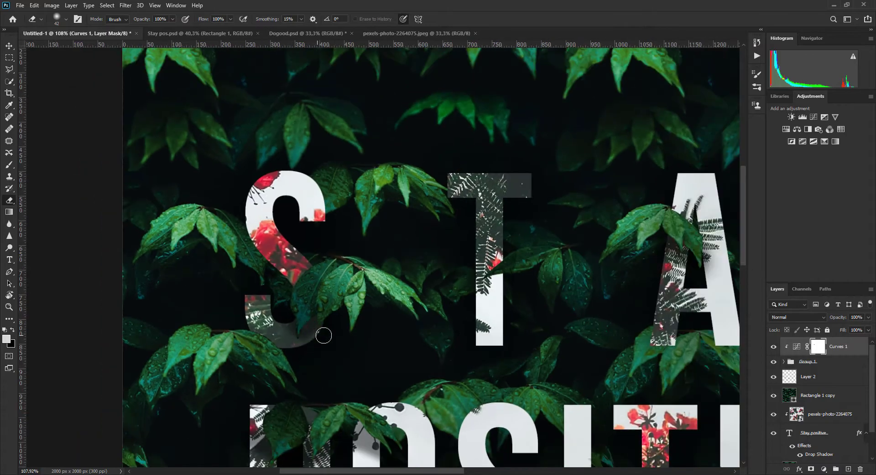
scroll(570, 271, "up", 3)
scroll(580, 265, "up", 2)
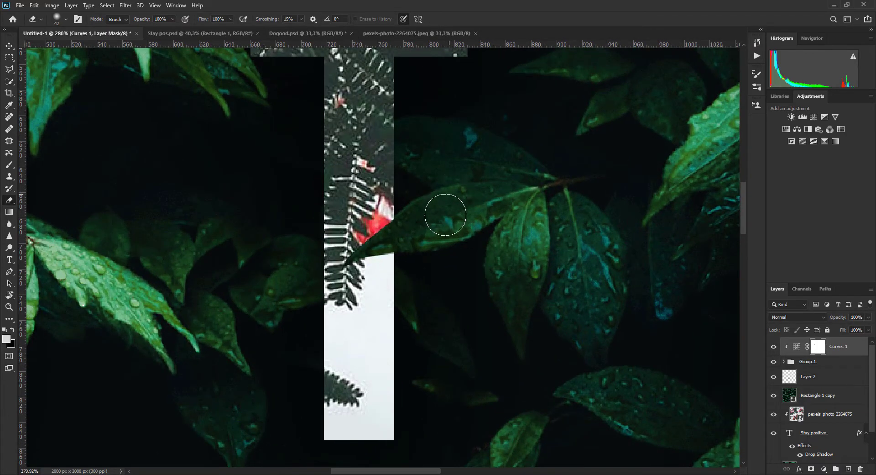
scroll(438, 413, "down", 6)
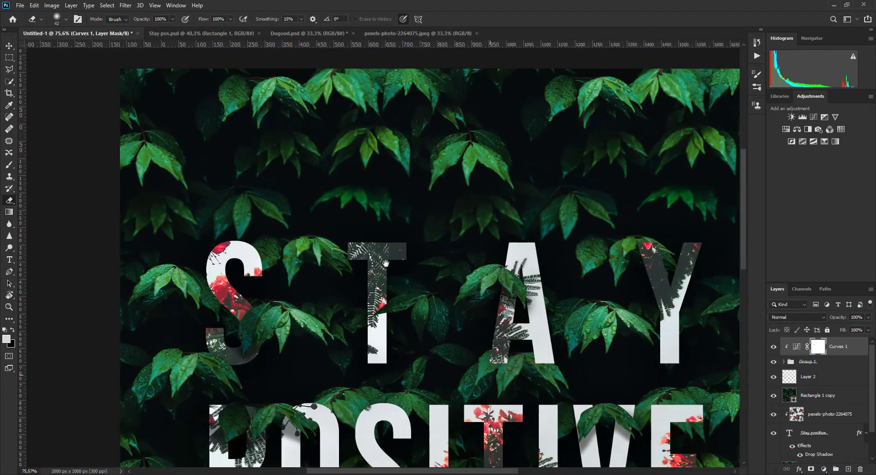
Step: Erase the Curves 1 mask over the leaves covering the P and O of POSITIVE to lighten them, and deselect the layer
scroll(146, 354, "up", 4)
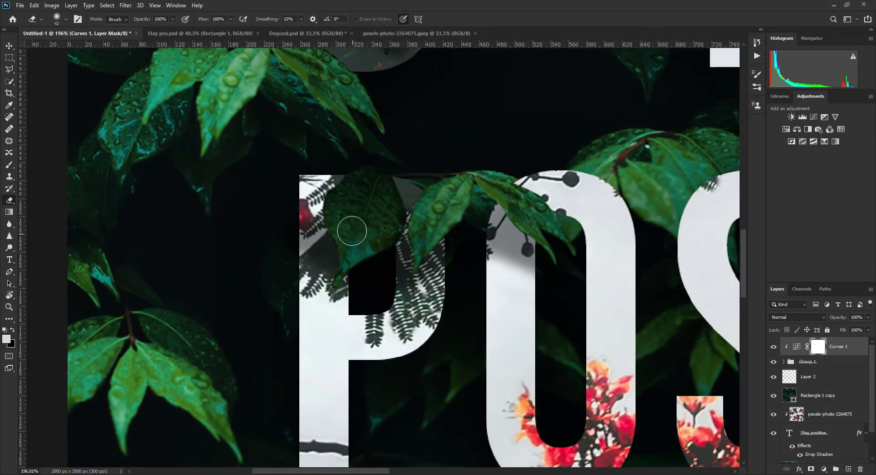
left_click_drag(320, 187, 347, 185)
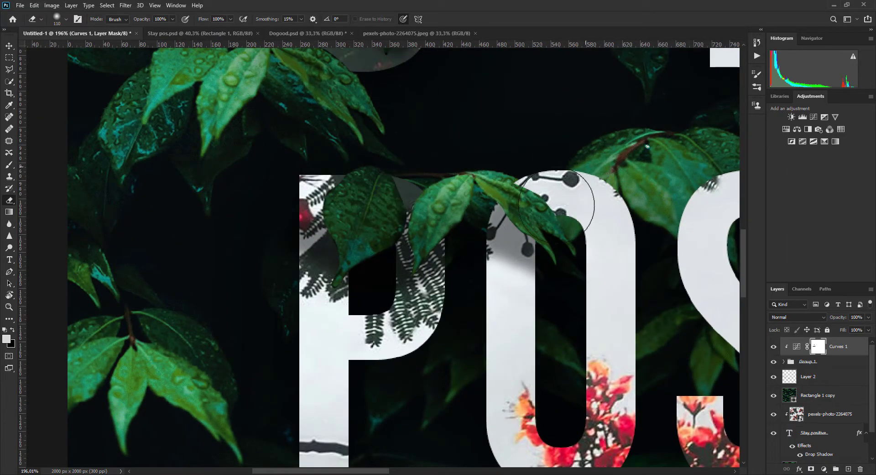
scroll(574, 341, "down", 2)
scroll(573, 342, "down", 4)
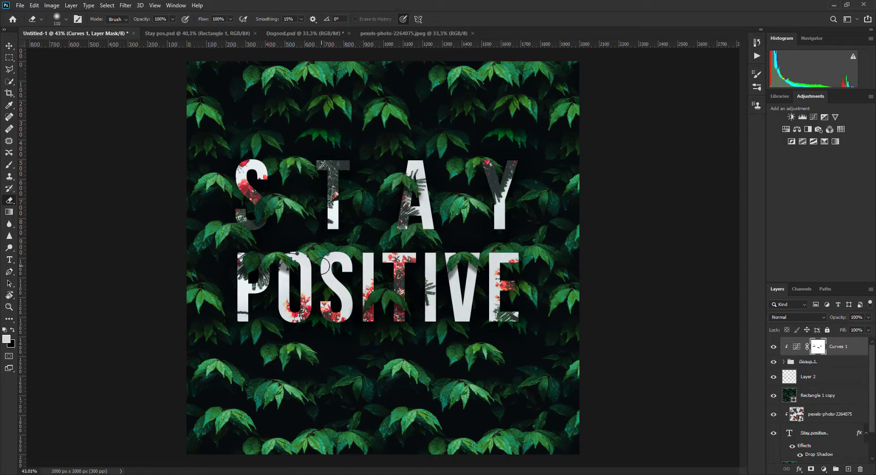
key("v")
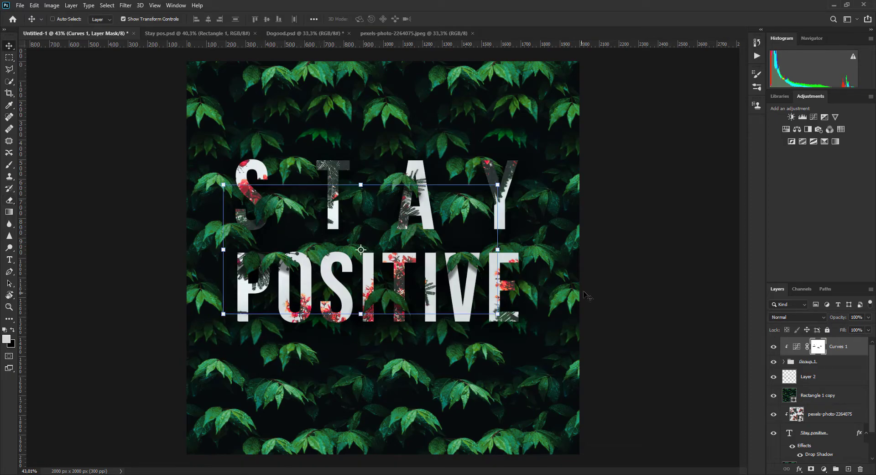
left_click(634, 276)
scroll(460, 351, "down", 2)
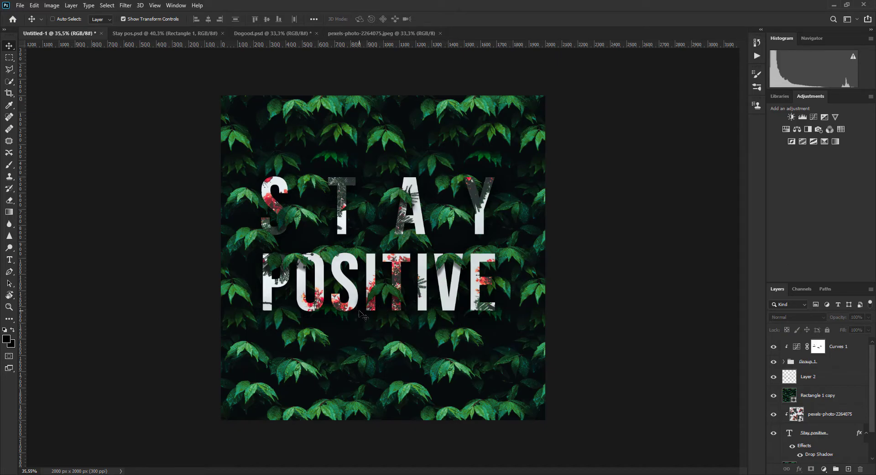
Step: Draw a thin vertical ellipse about 13 by 141 px in the dark gap below the second I and V of POSITIVE
key("u")
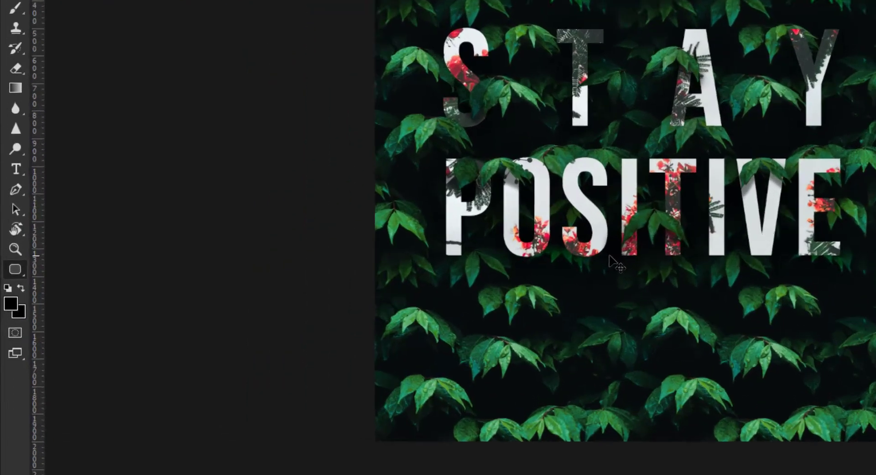
key("shift+u")
key("shift+u")
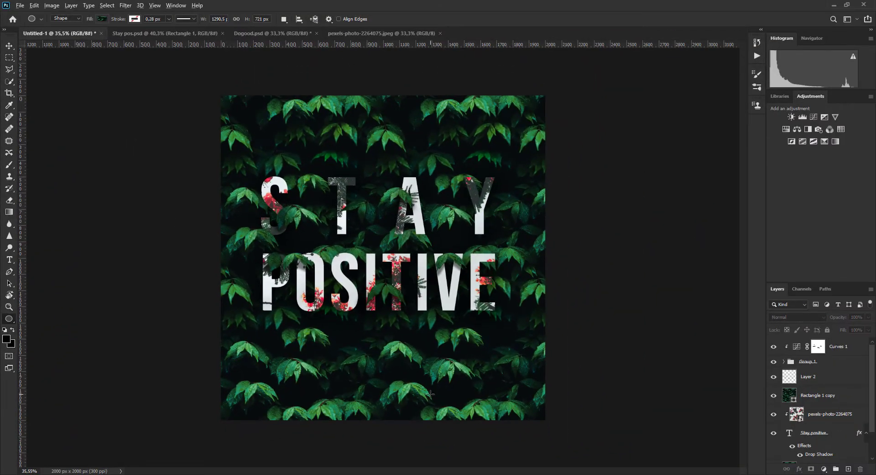
scroll(430, 393, "up", 10)
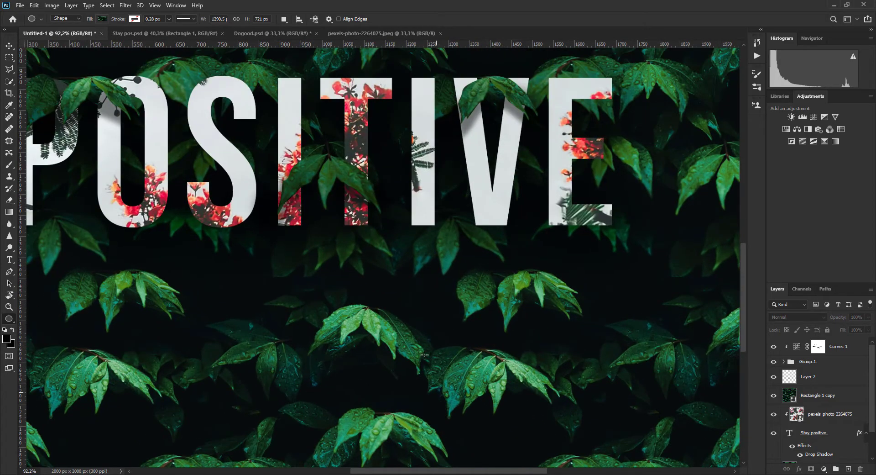
scroll(425, 301, "up", 2)
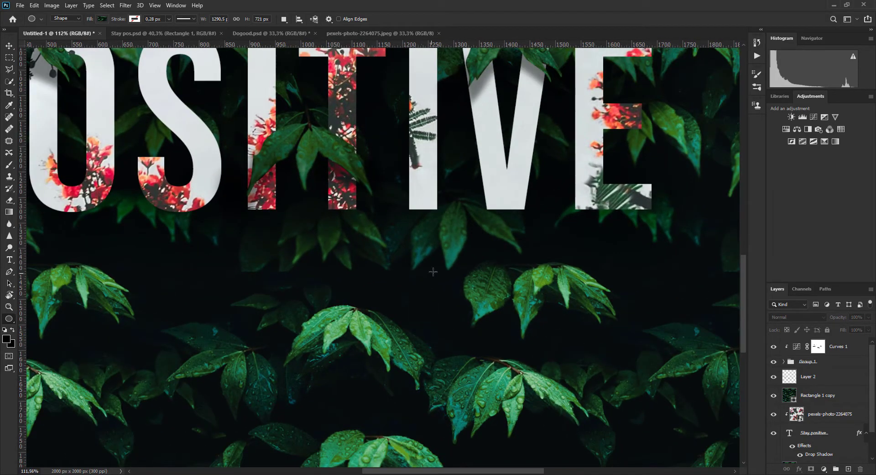
left_click_drag(433, 282, 439, 352)
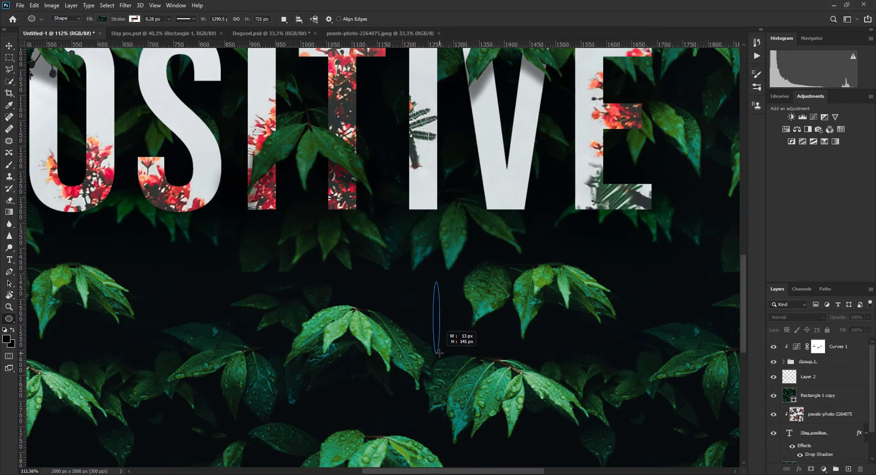
left_click_drag(439, 352, 439, 352)
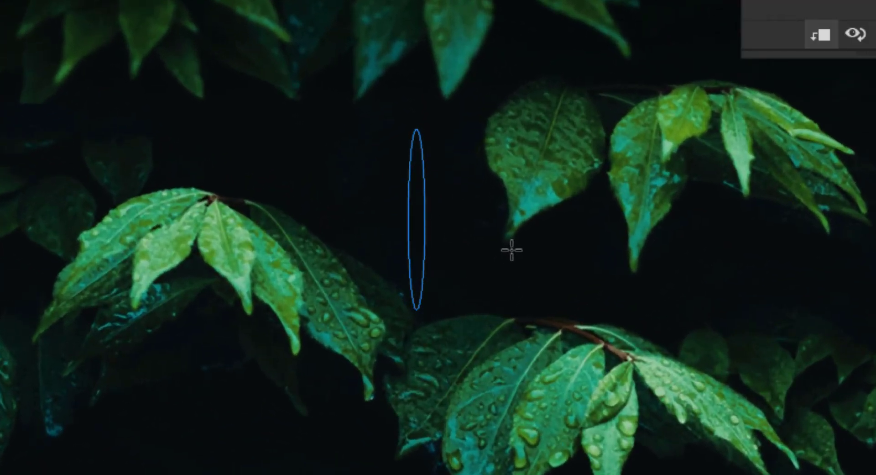
Step: Replace the ellipse's pattern fill with solid white
key("a")
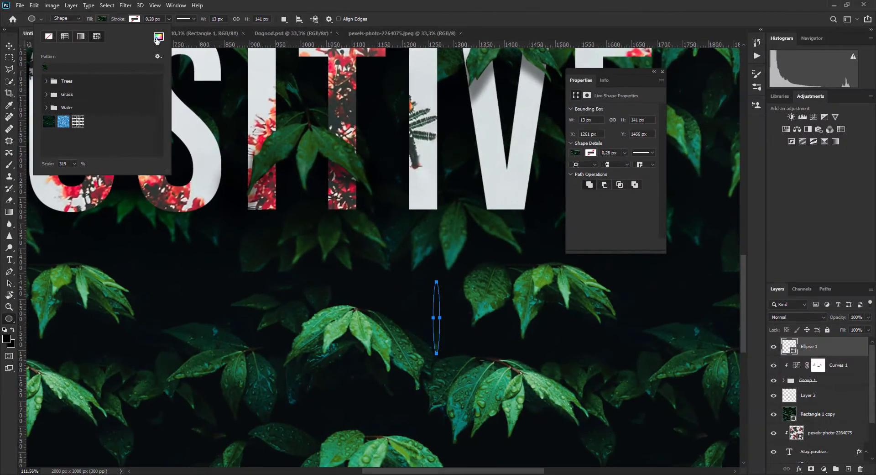
left_click(63, 37)
left_click(45, 67)
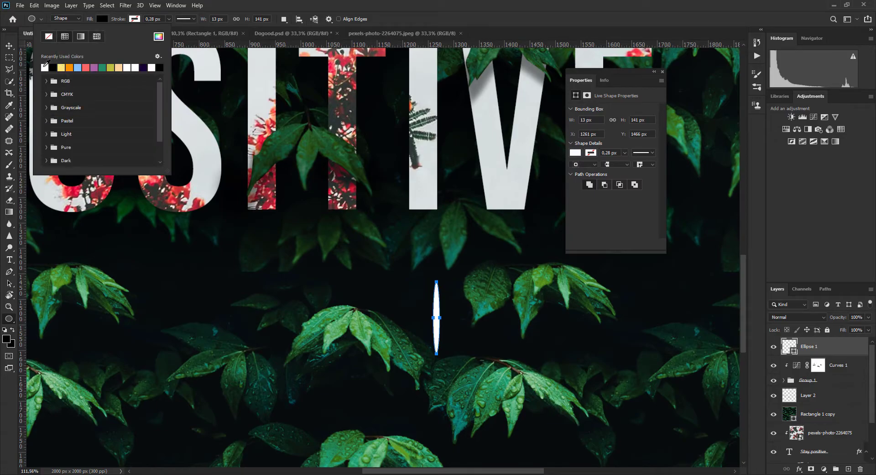
key("Return")
Step: Duplicate the white ellipse, rotate the copy 90° to form a four-pointed star, and group both ellipses
key("ctrl+j")
key("v")
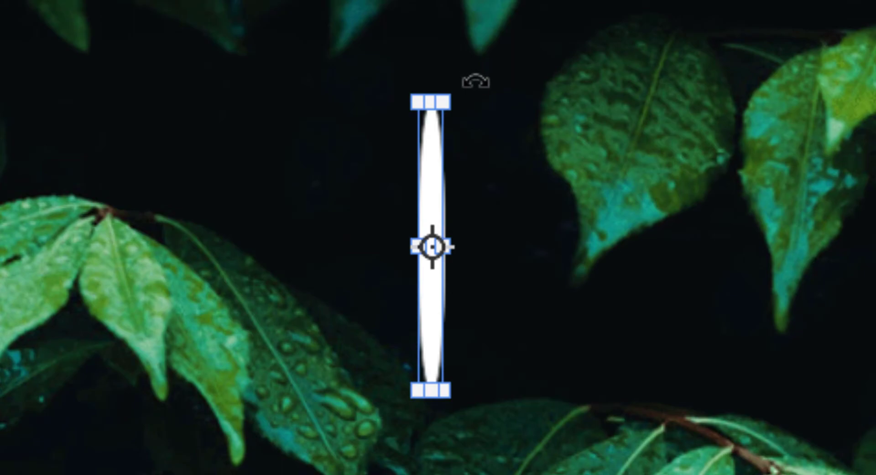
left_click_drag(475, 80, 568, 293)
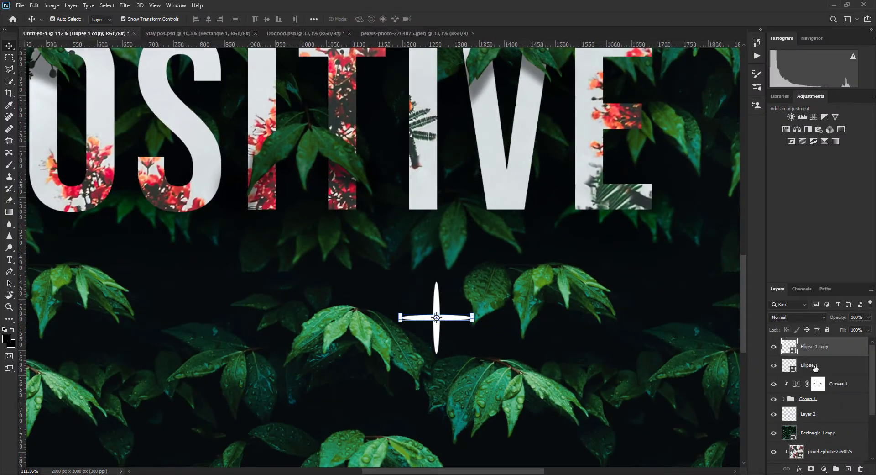
left_click(815, 368, "shift")
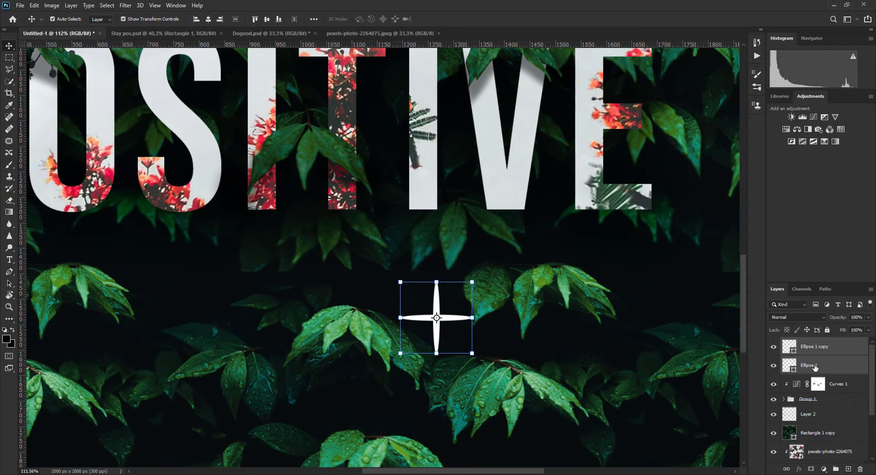
key("ctrl+g")
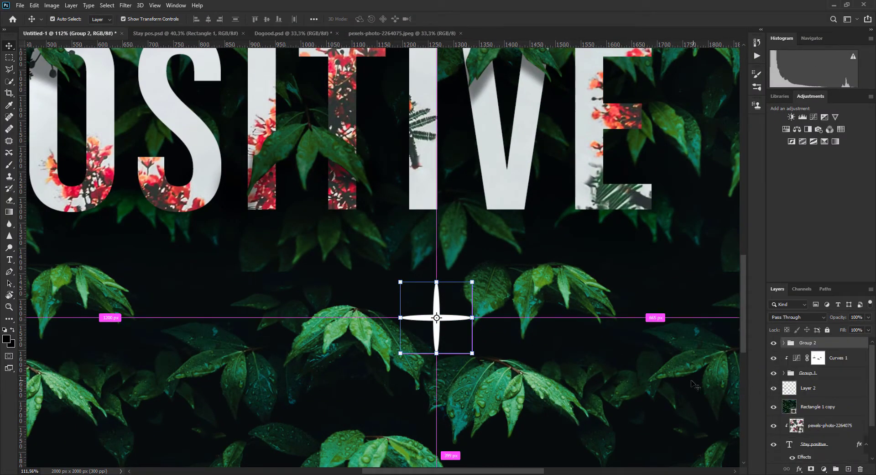
Step: Duplicate the star group, place the copy above the S and T of STAY, and scale it to about 113%
key("ctrl+j")
key("ctrl+0")
left_click_drag(455, 364, 296, 120)
key("ctrl+t")
left_click_drag(268, 109, 282, 103)
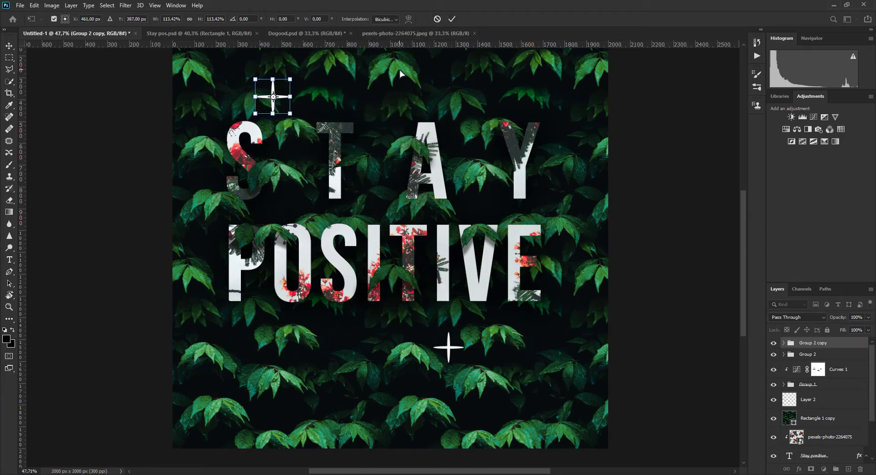
left_click(452, 20)
Step: Duplicate the star for further copies below the P and O, above the A, and beside the Y
key("ctrl+j")
left_click_drag(269, 103, 271, 350)
key("ctrl+j")
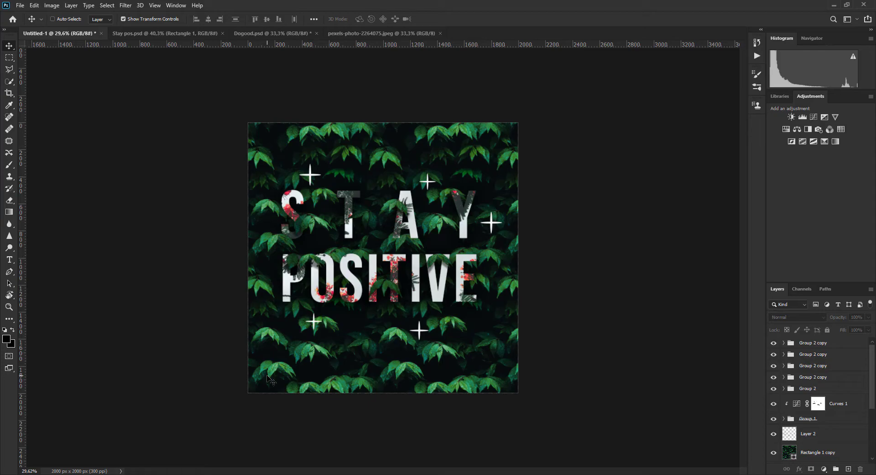
Step: Draw a rectangle of about 2000 by 2001 px covering the whole canvas and remove its fill
key("u")
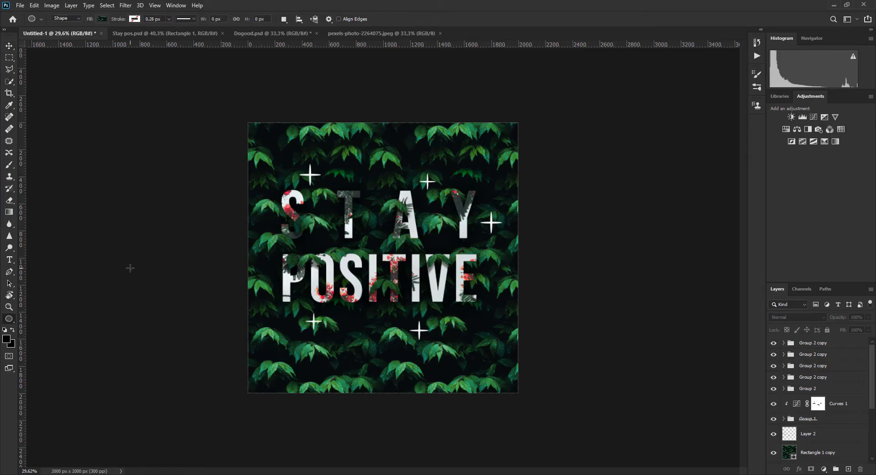
key("shift+u")
key("shift+u")
key("shift+u")
key("shift+u")
left_click_drag(248, 122, 518, 392)
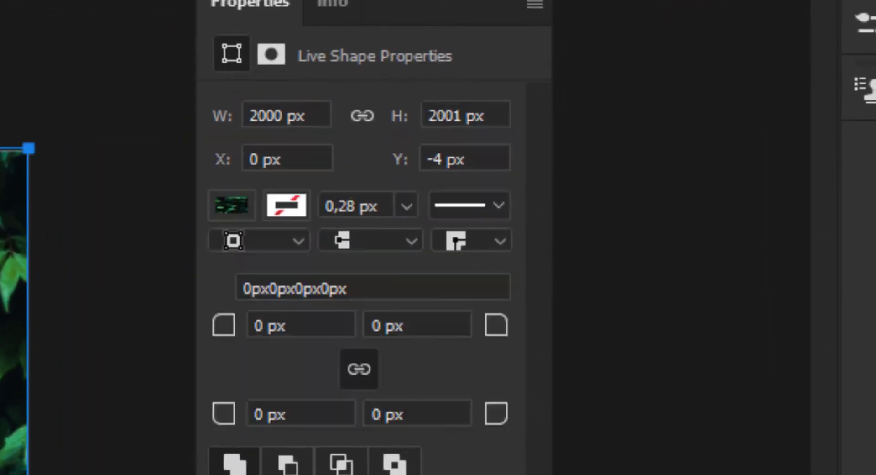
left_click(238, 219)
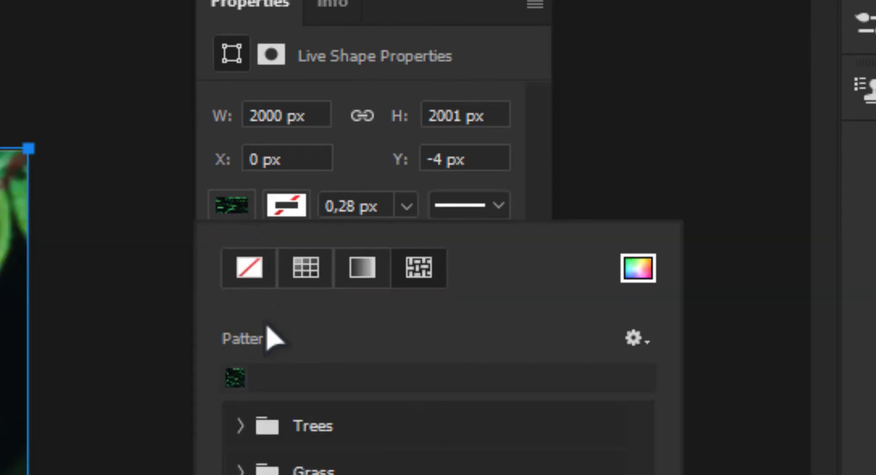
left_click(272, 274)
Step: Give the canvas-sized rectangle a white stroke 64.72 px wide as a frame around the poster
left_click(286, 206)
left_click(287, 205)
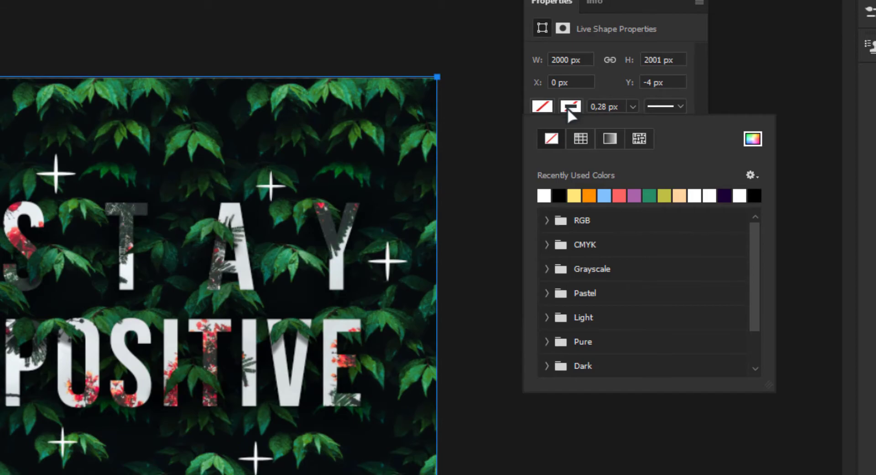
left_click(743, 138)
left_click(743, 266)
left_click_drag(741, 265, 740, 250)
left_click_drag(593, 163, 454, 80)
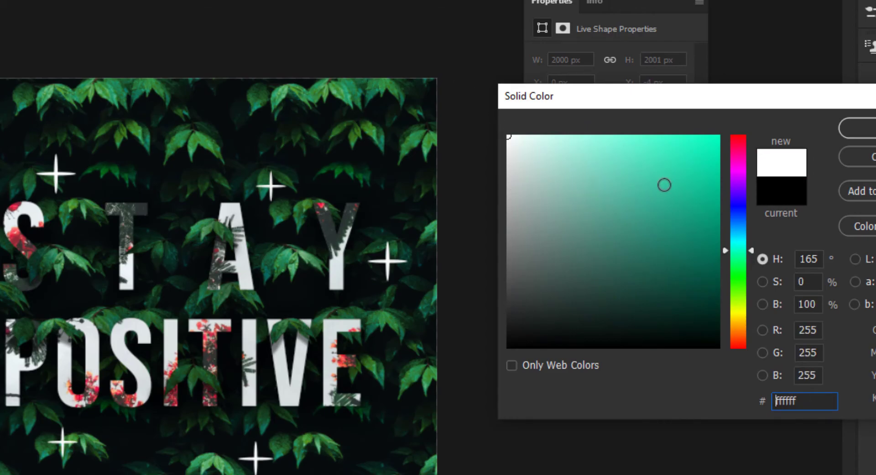
key("Return")
left_click_drag(626, 131, 649, 134)
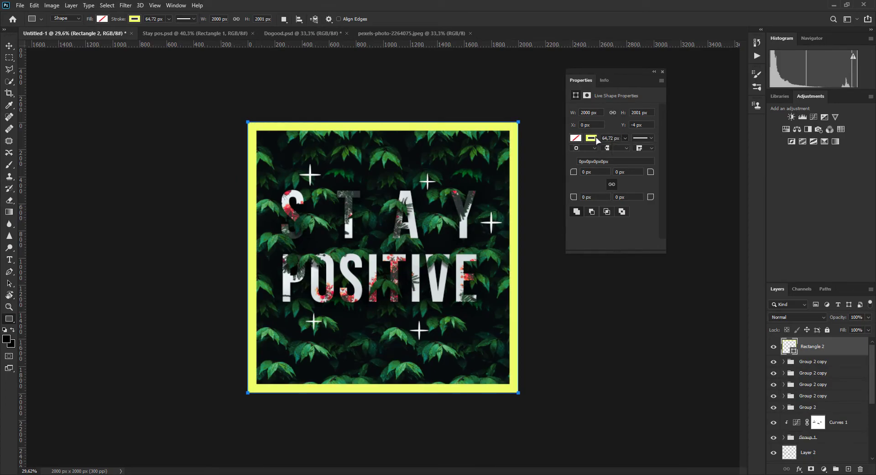
left_click(593, 139)
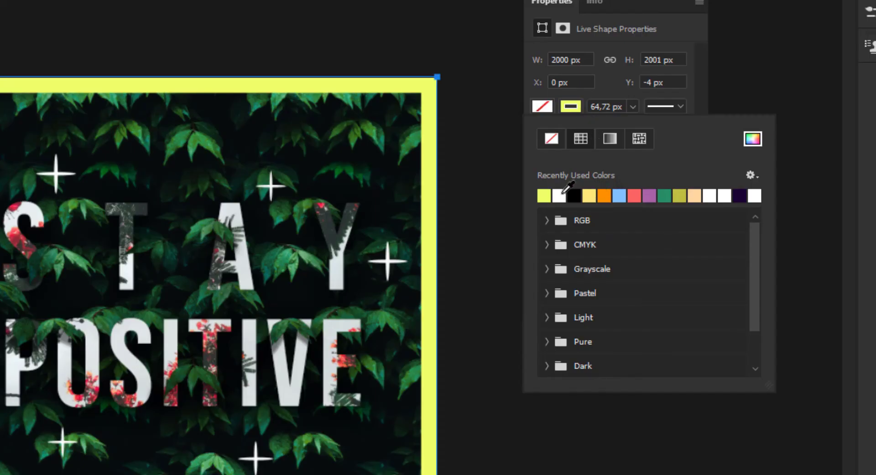
left_click(564, 192)
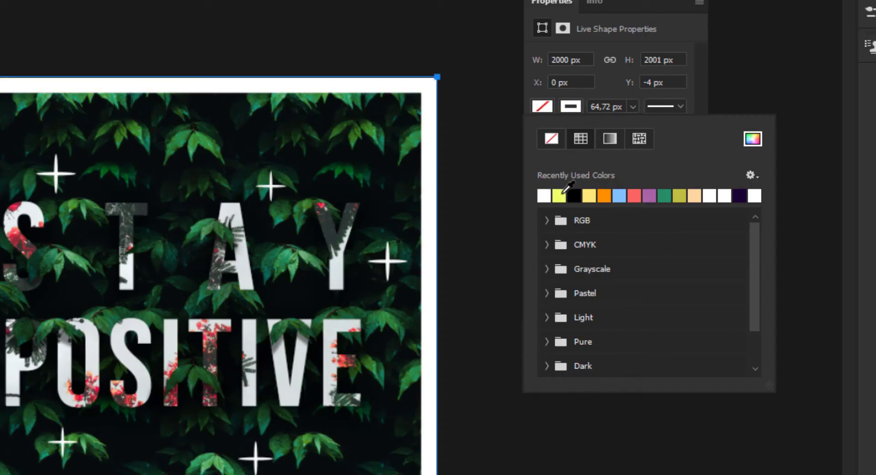
Step: Activate the Type tool to add text below POSITIVE
left_click(14, 431)
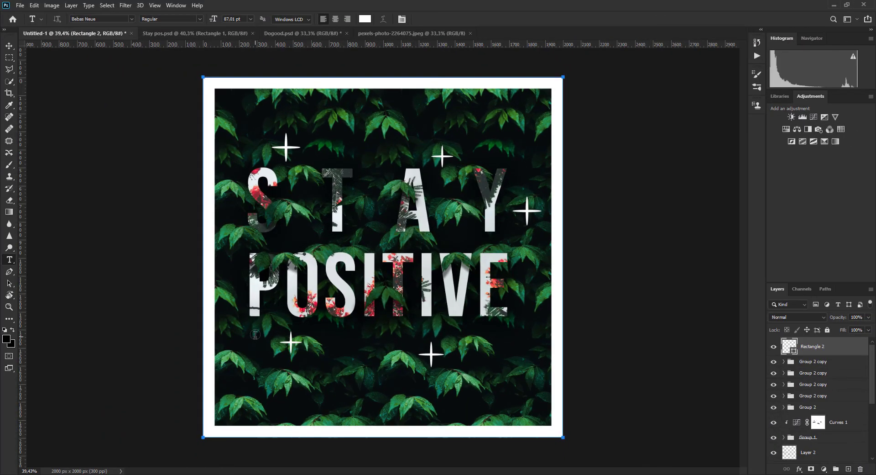